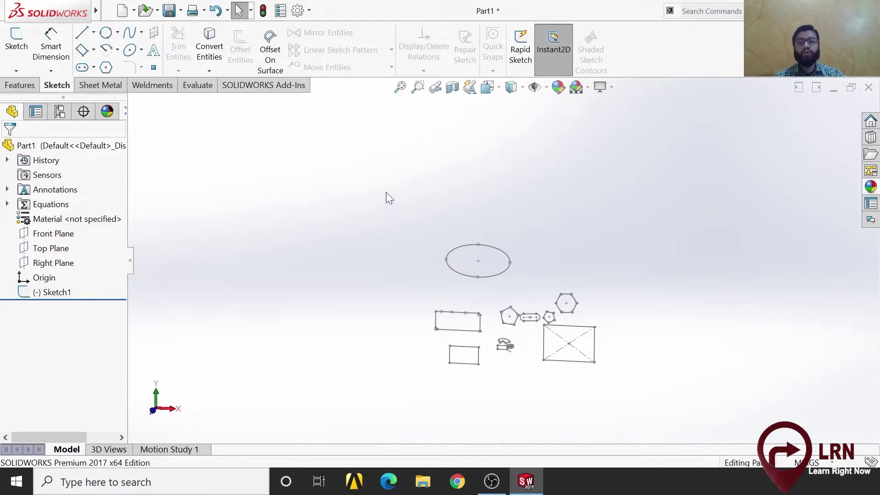
Start a new sketch and expand the flyout tree to show the part's planes.
left_click(24, 51)
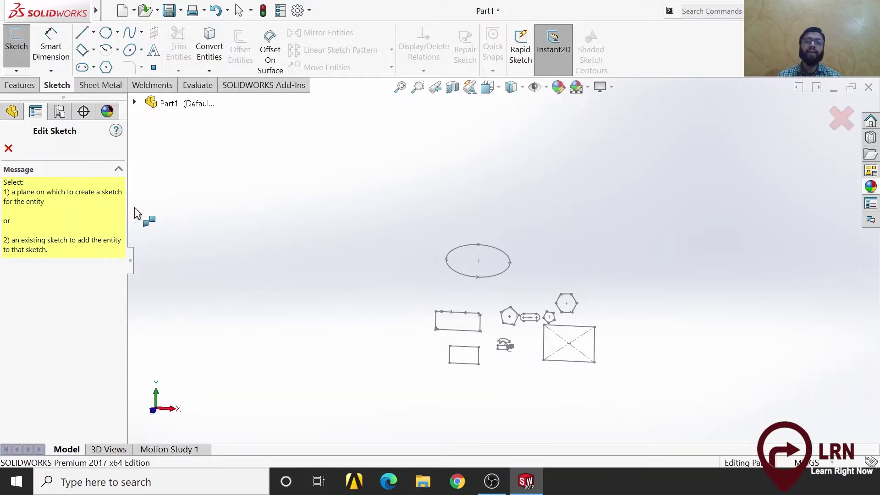
left_click(135, 102)
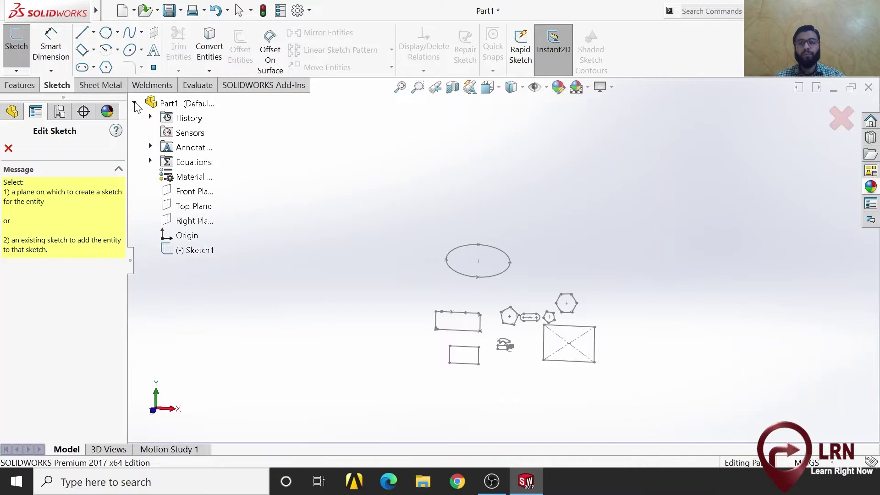
Place Sketch3 on the Top Plane and zoom to fit the existing geometry.
left_click(194, 206)
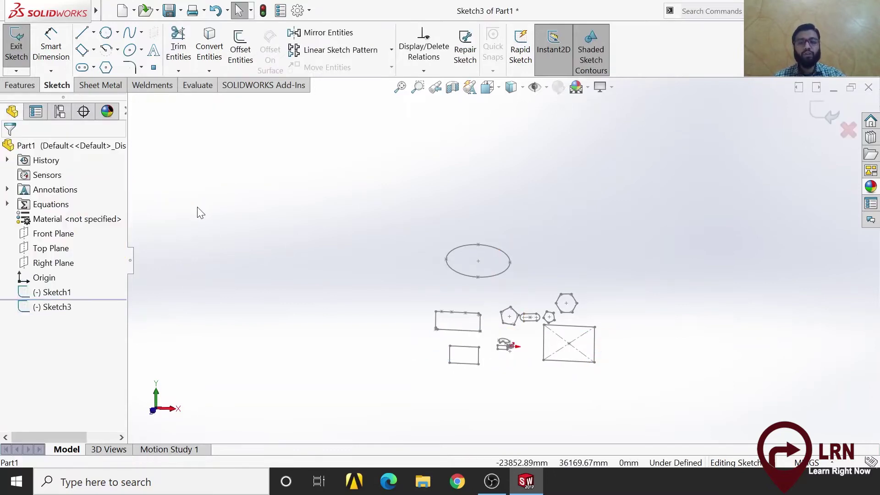
scroll(422, 222, "up", 3)
scroll(480, 215, "down", 3)
scroll(496, 238, "up", 3)
scroll(501, 258, "up", 1)
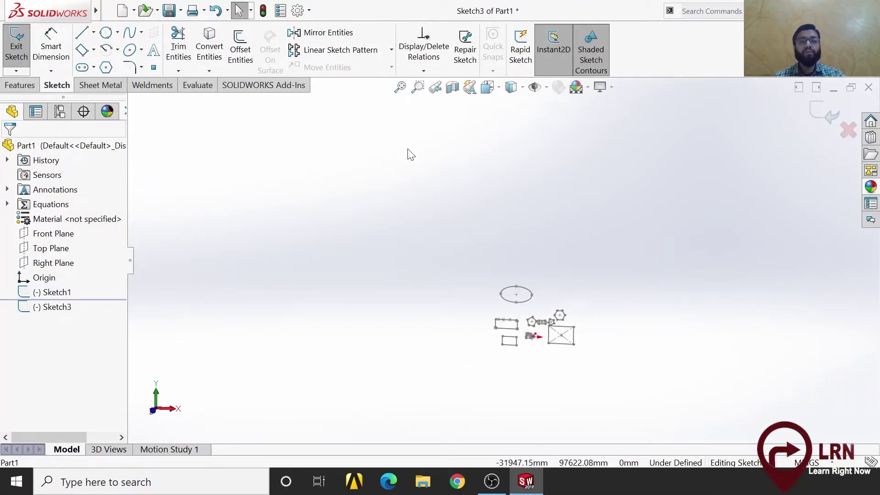
left_click(400, 87)
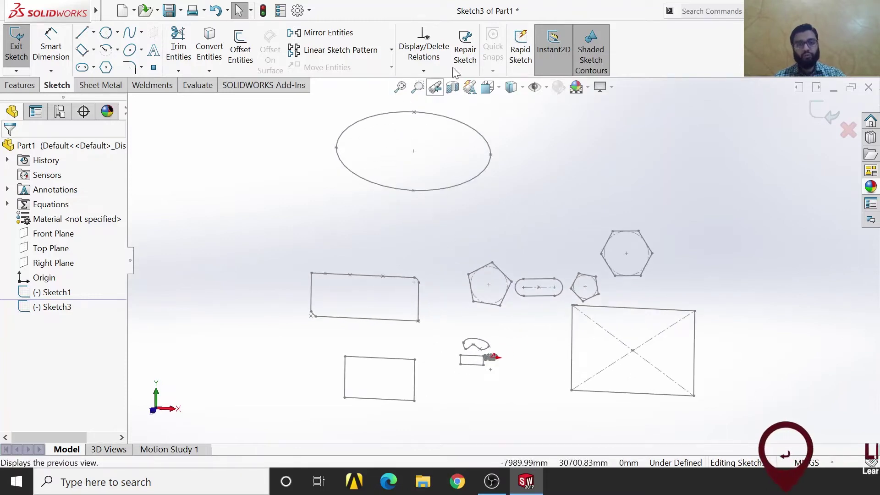
Switch to the Top view to look straight down at the sketch.
scroll(432, 197, "down", 1)
scroll(433, 206, "up", 3)
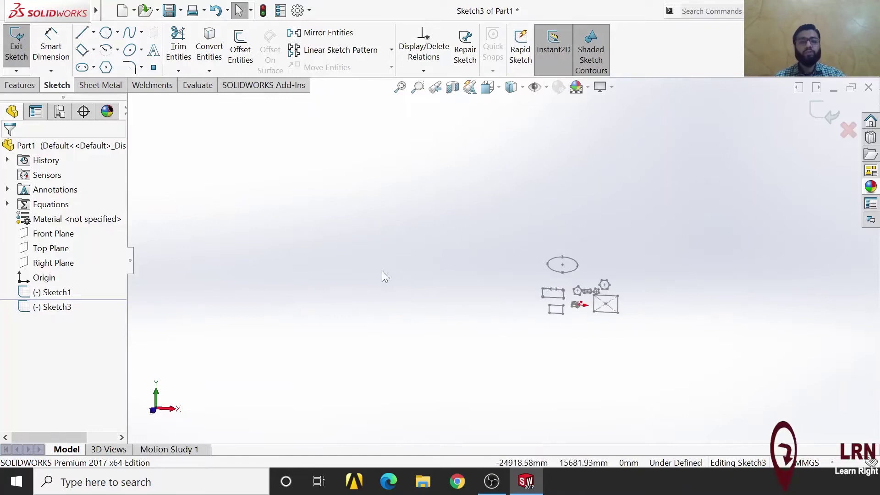
middle_click_drag(477, 317, 477, 317)
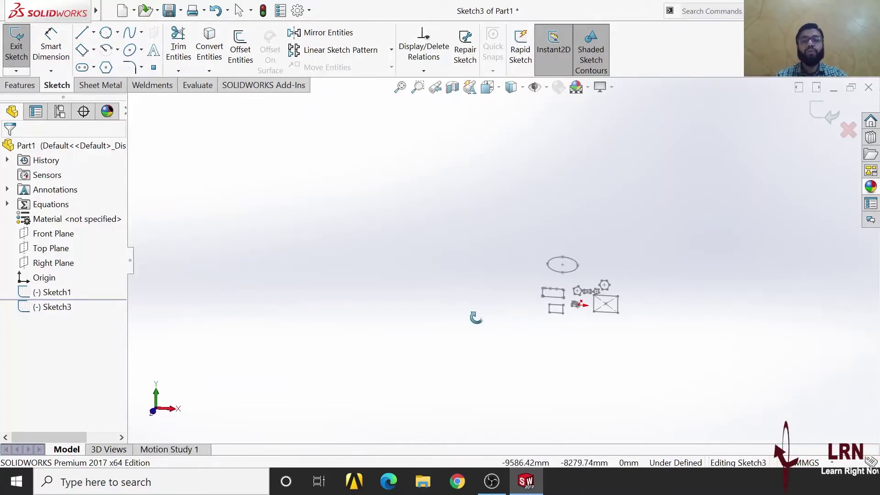
left_click(159, 396)
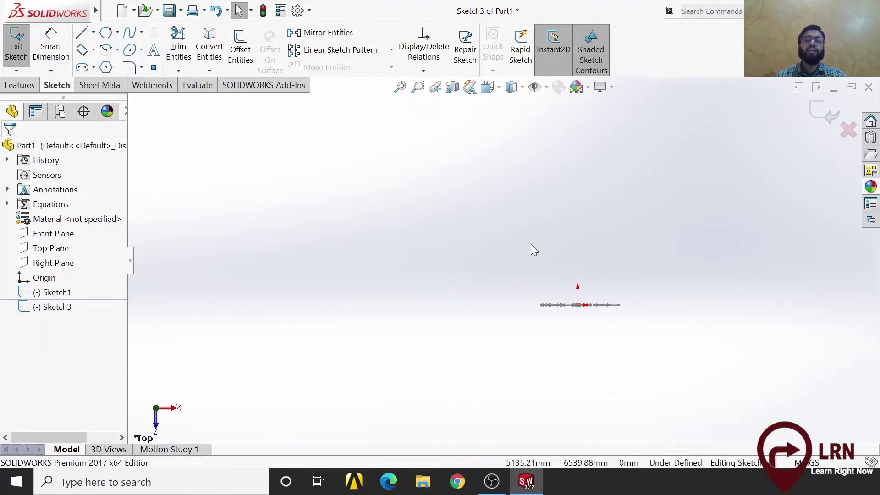
scroll(611, 299, "down", 2)
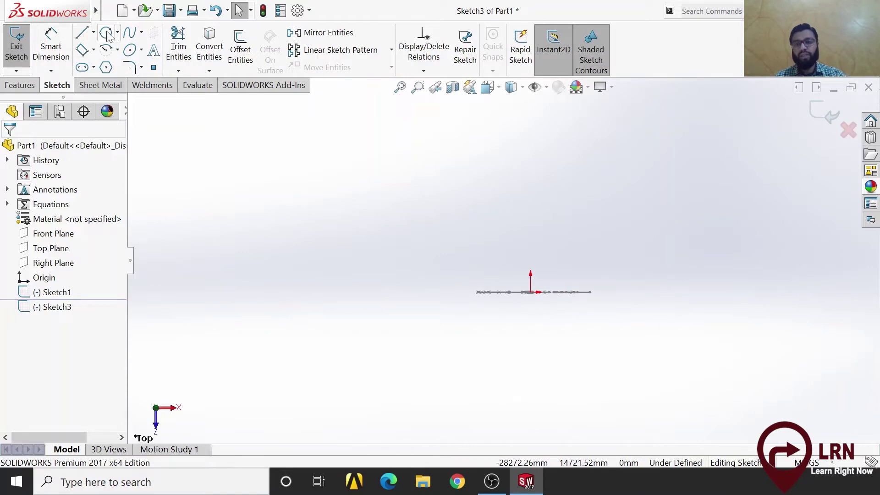
Draw a horizontal line across the sketch with the Line tool.
left_click(86, 35)
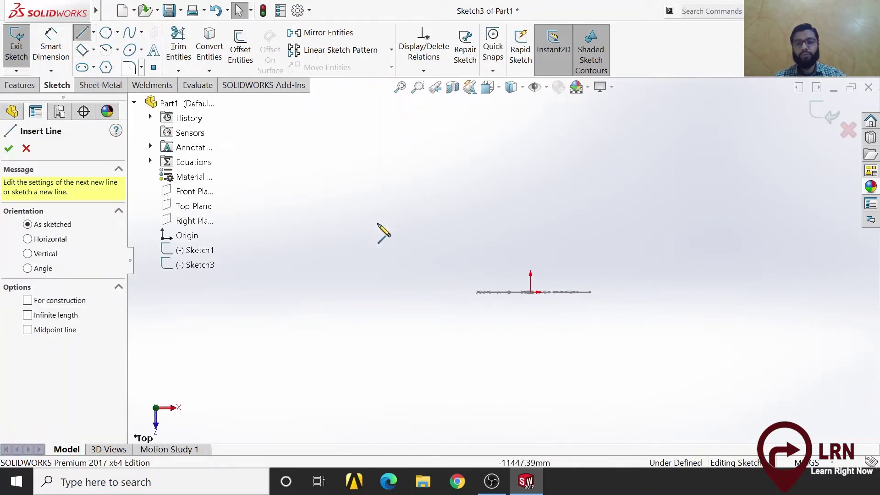
left_click(378, 204)
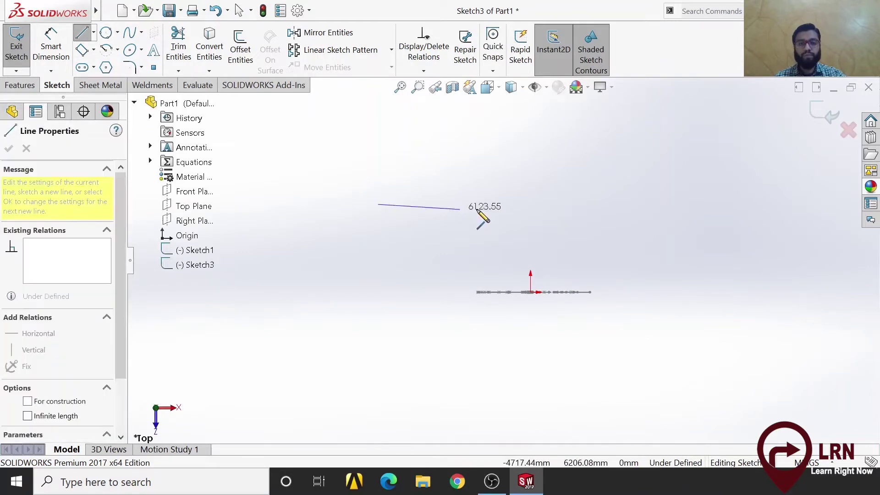
left_click(561, 204)
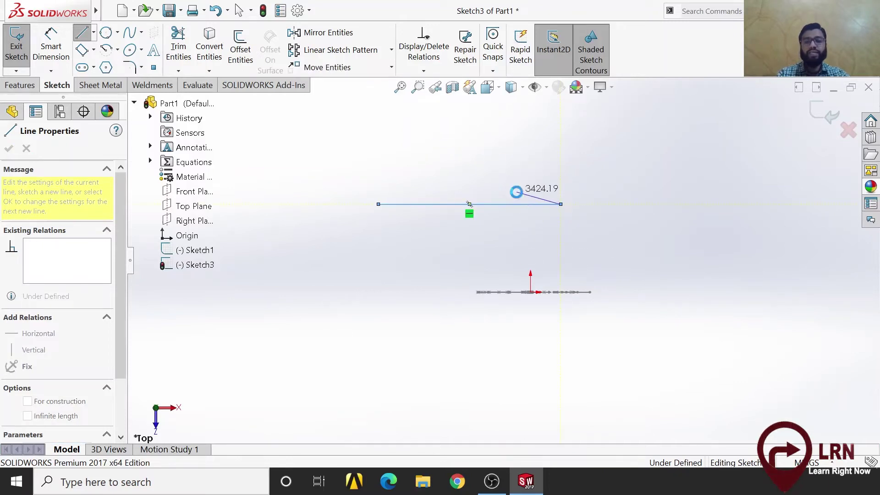
key("Escape")
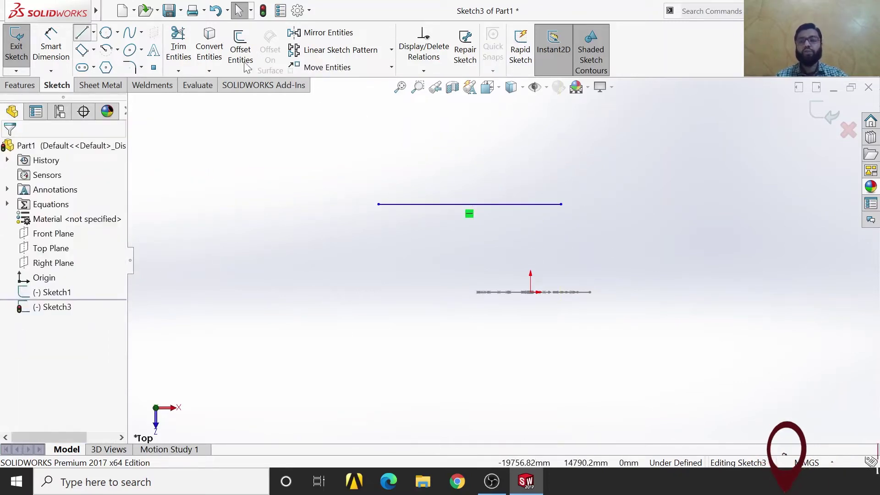
Draw a slanted line crossing the horizontal line from above to below.
key("Return")
left_click(470, 149)
left_click(431, 297)
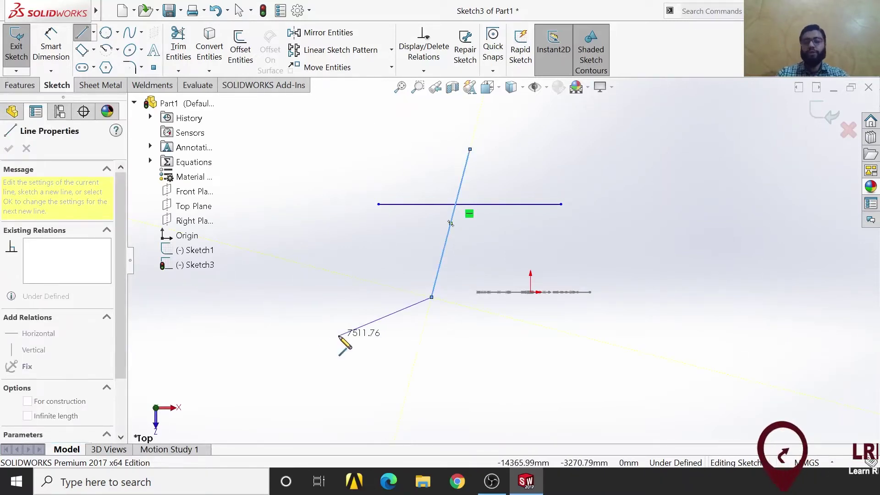
key("Escape")
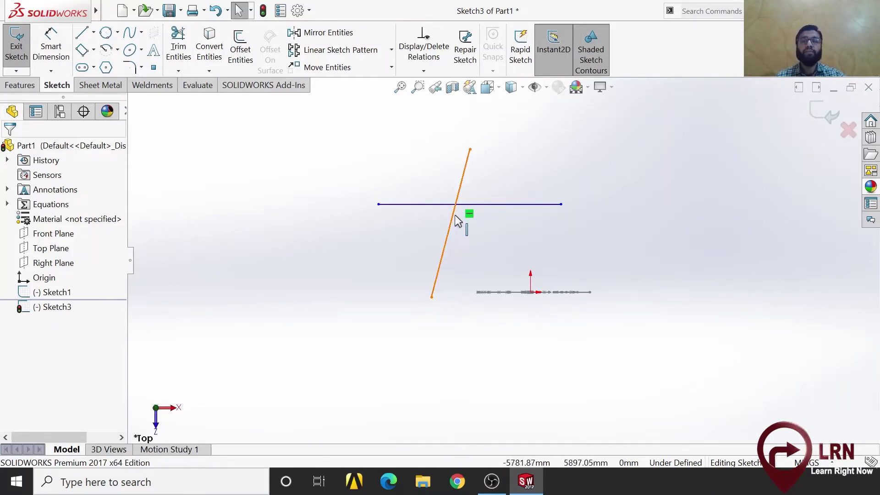
Power-trim the slanted line above the crossing and the horizontal line right of it.
left_click(178, 52)
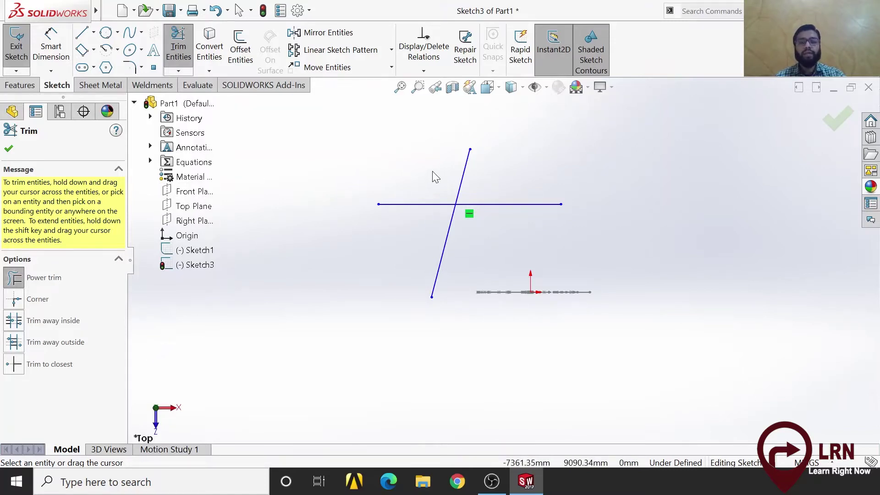
left_click_drag(442, 169, 506, 176)
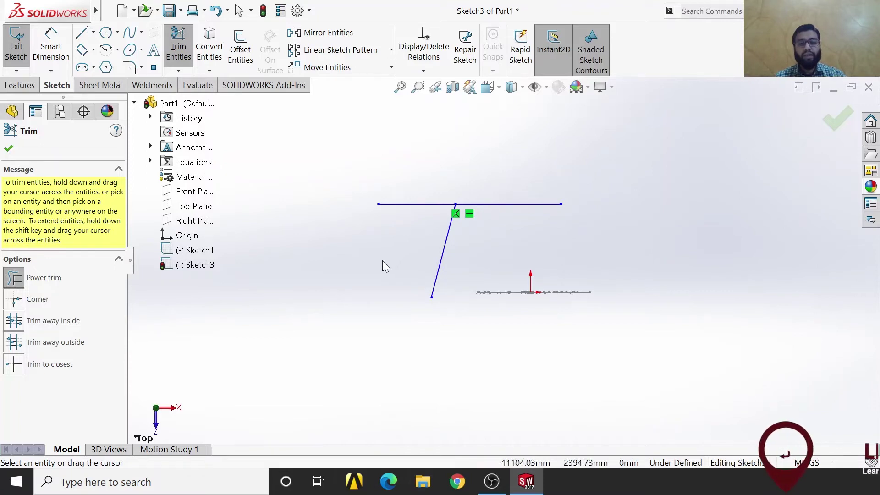
mouse_move(544, 188)
left_mouse_down()
mouse_move(517, 231)
mouse_move(525, 219)
left_mouse_up()
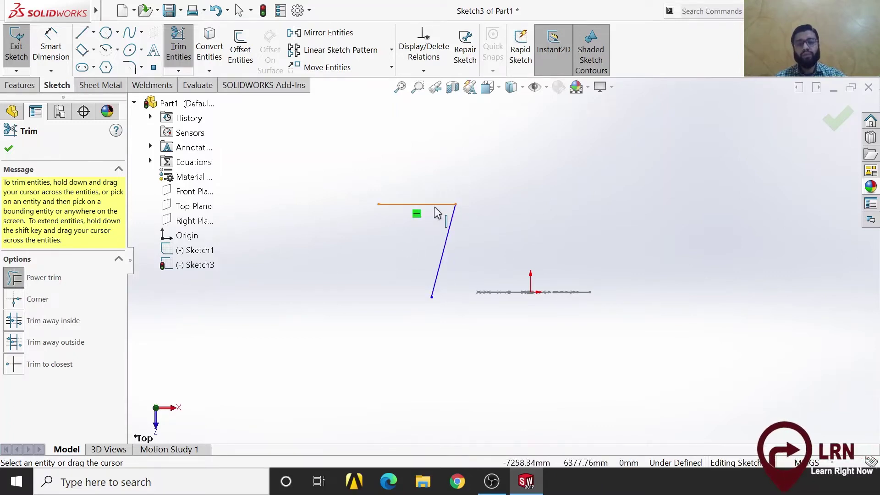
Close Trim and draw a second horizontal line higher up in the sketch.
left_click(9, 149)
left_click(79, 35)
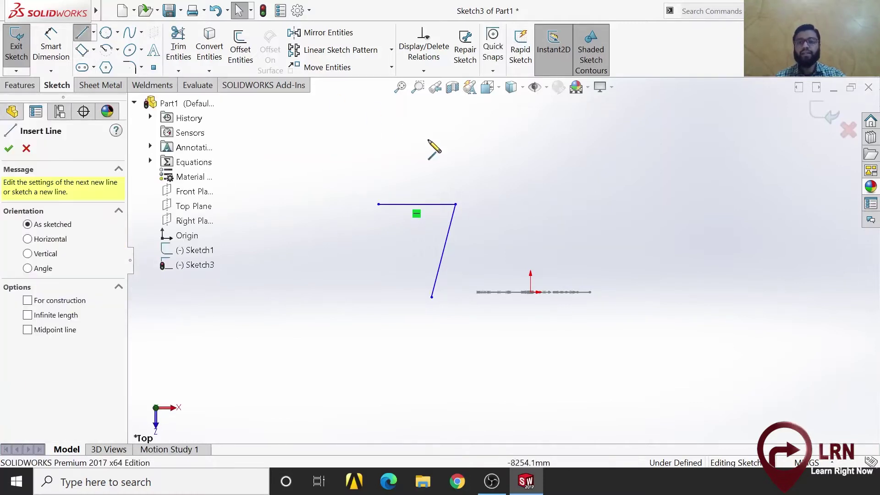
left_click(451, 151)
left_click(557, 151)
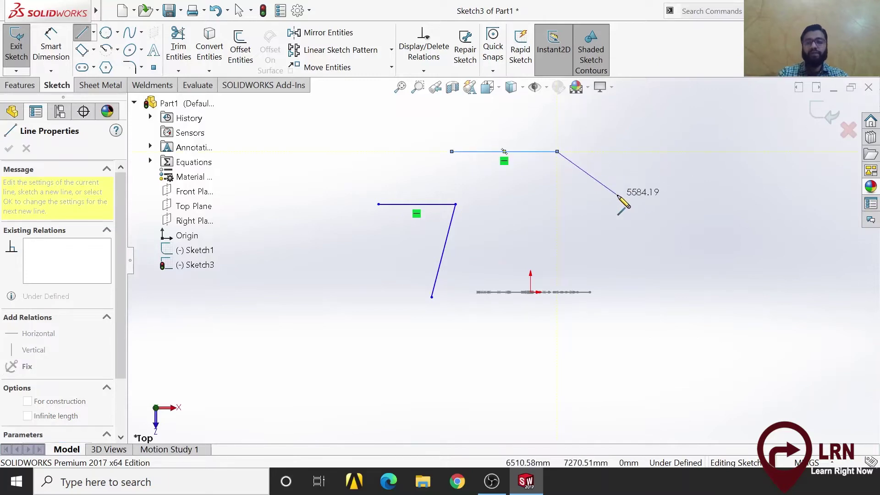
key("Escape")
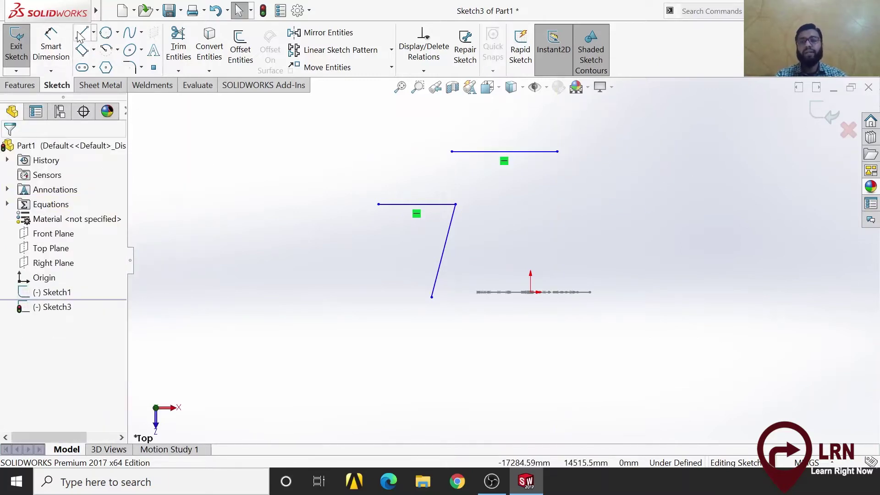
Draw a near-vertical line at the right side, leaving a gap to the upper line.
left_click(79, 36)
left_click(605, 113)
left_click(598, 210)
key("Escape")
key("Escape")
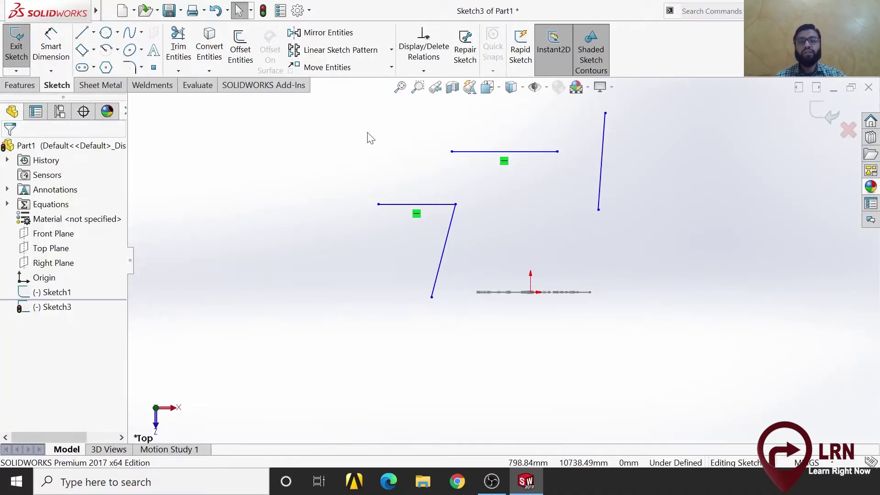
left_click(179, 71)
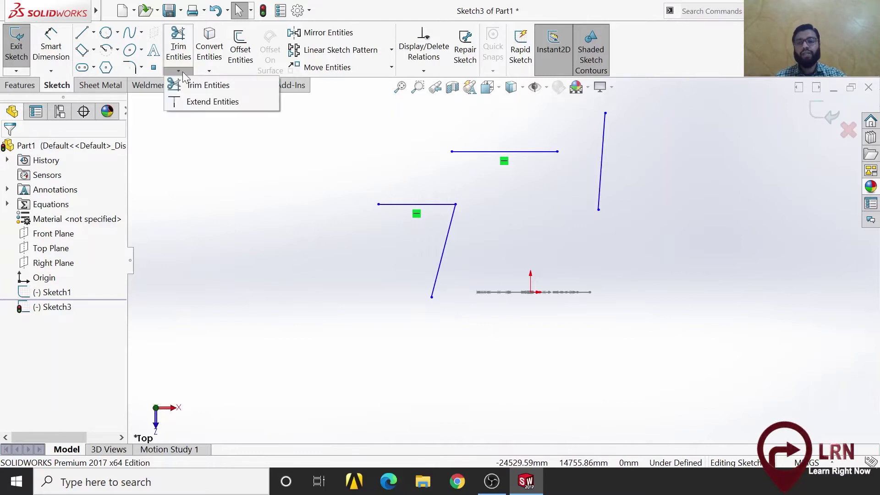
Extend the upper line to the vertical line, the slanted line to the top line, and the lower line rightward.
left_click(217, 105)
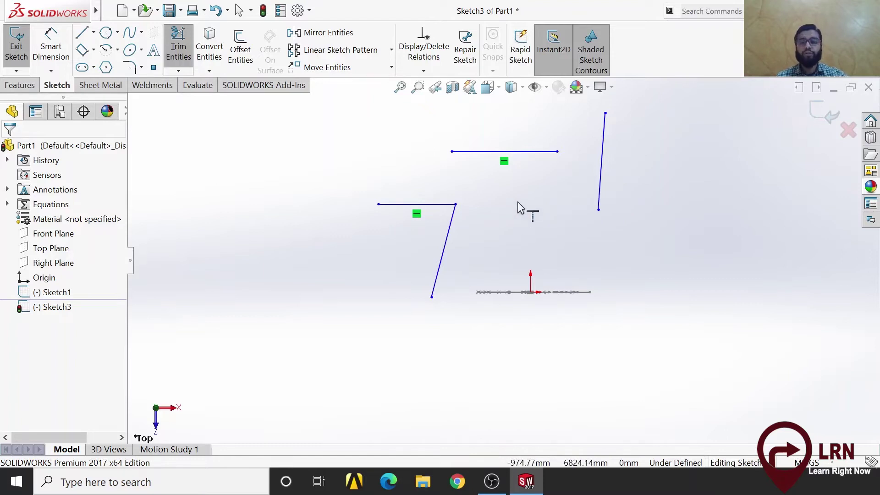
left_click(521, 151)
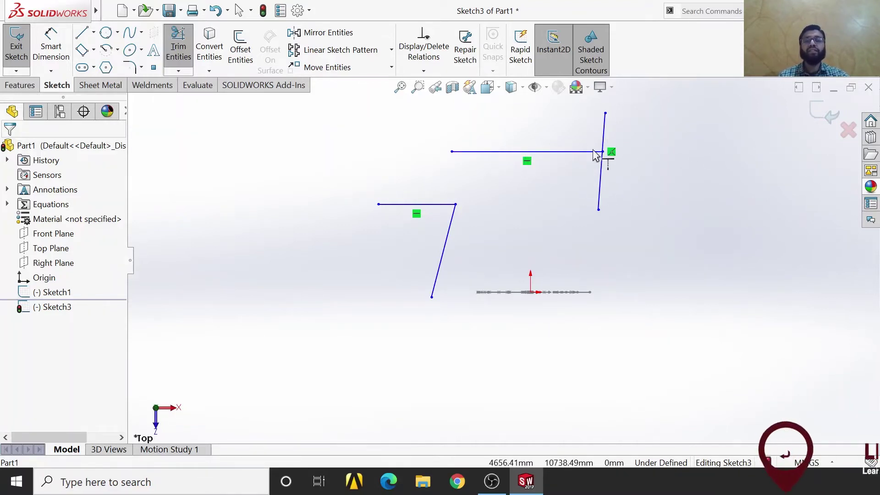
left_click(456, 219)
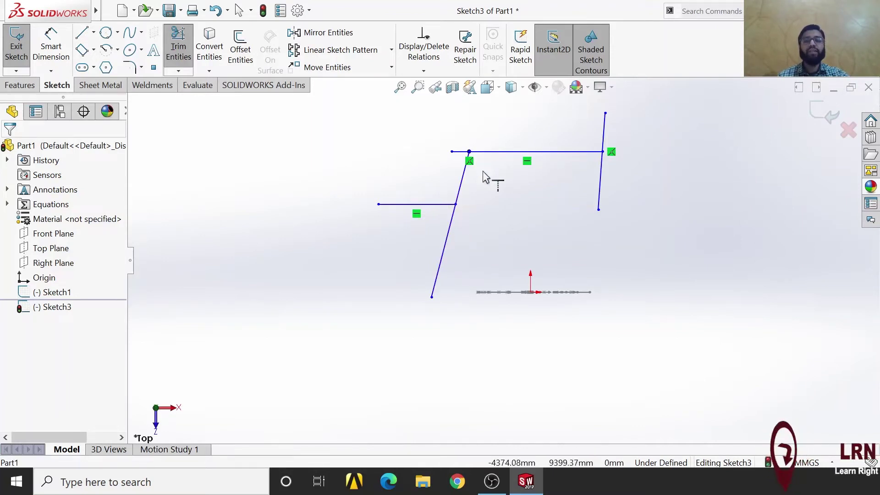
left_click(437, 207)
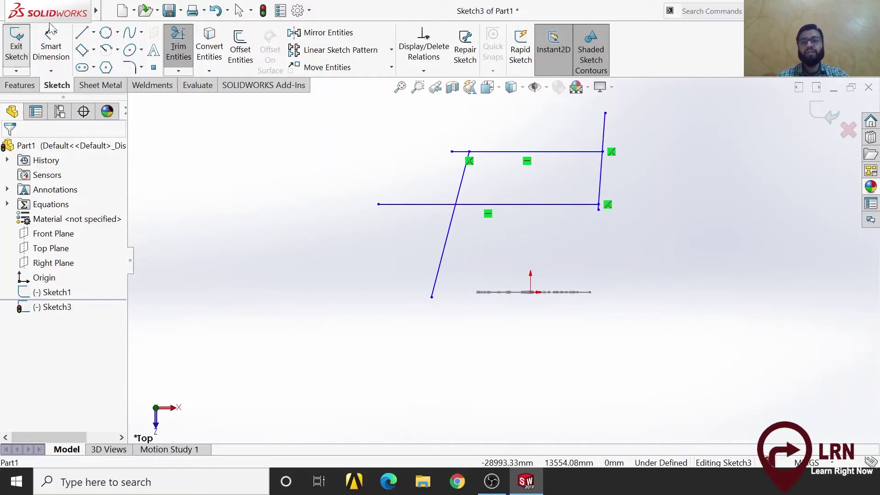
left_click(179, 48)
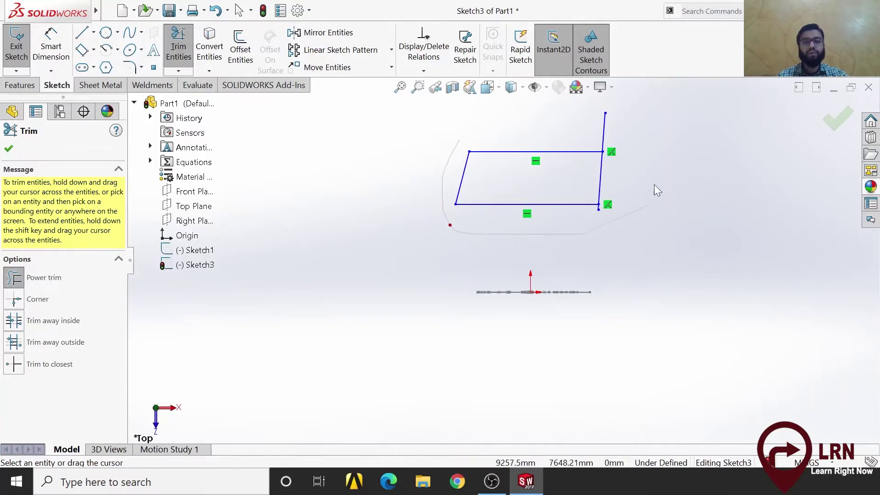
Trim the final corner stub to leave a closed parallelogram, then close Trim.
scroll(609, 211, "up", 5)
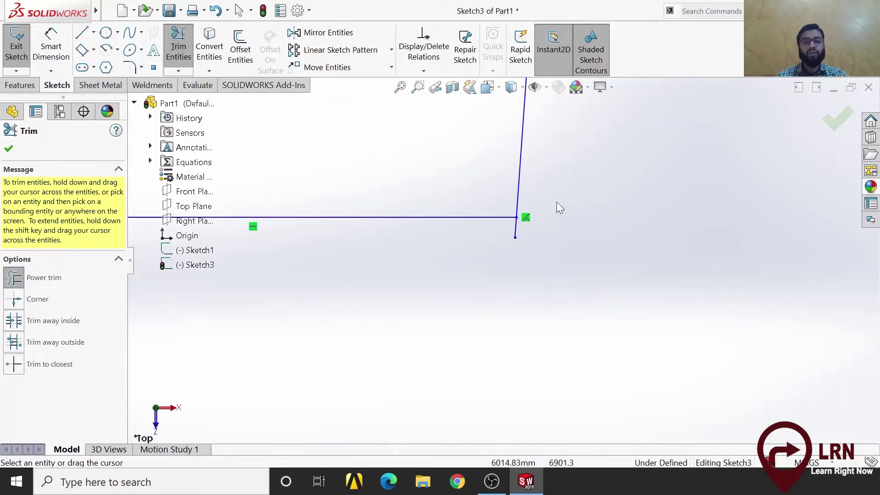
scroll(549, 271, "down", 4)
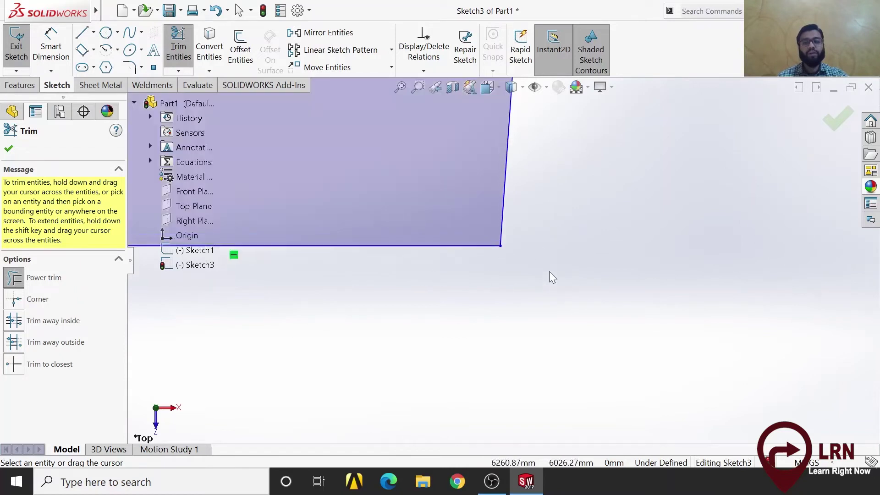
scroll(504, 259, "down", 2)
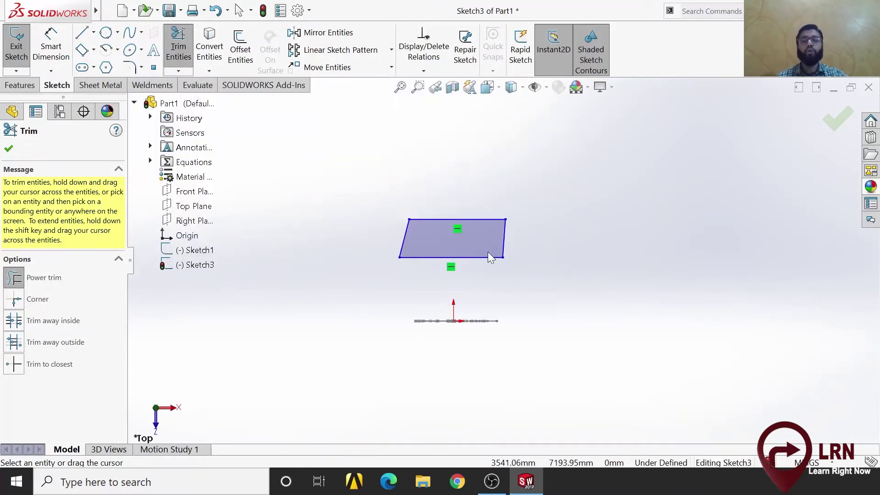
left_click(824, 121)
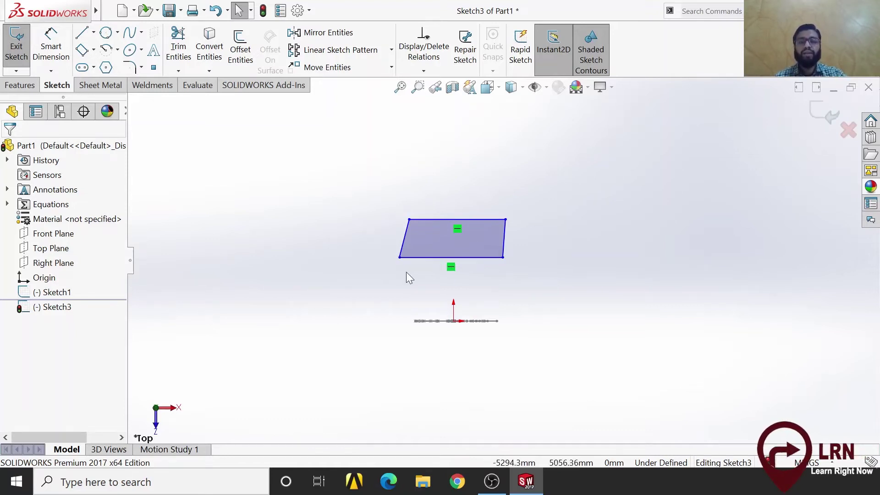
scroll(457, 250, "down", 5)
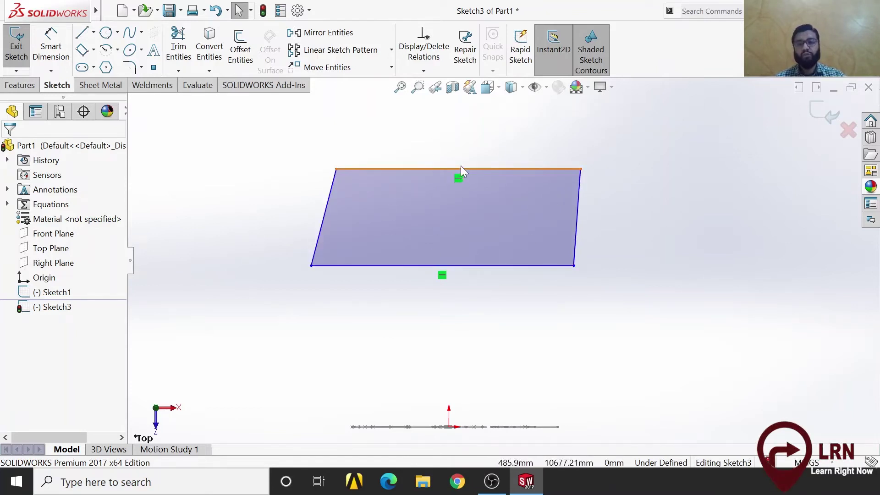
Offset the parallelogram outline by 10.00 mm, picking the top edge and one side.
left_click(242, 59)
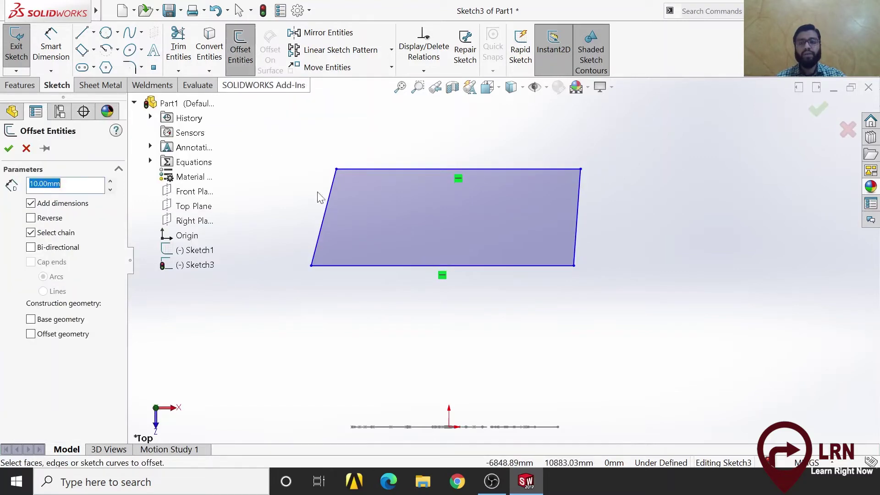
left_click(398, 169)
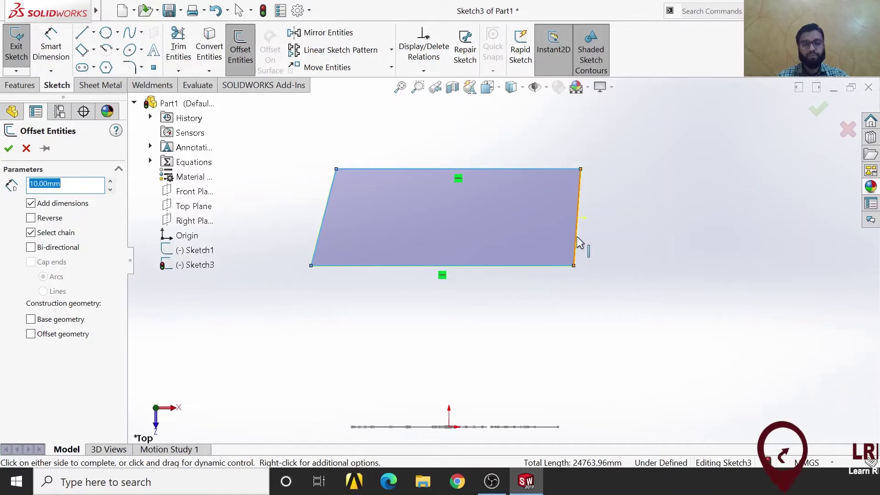
left_click(588, 245)
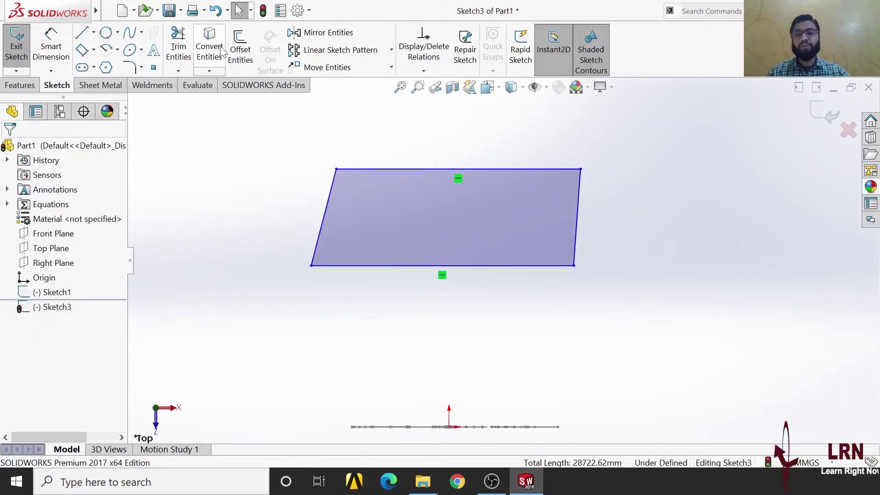
Reopen Offset Entities for the parallelogram sketch.
left_click(234, 51)
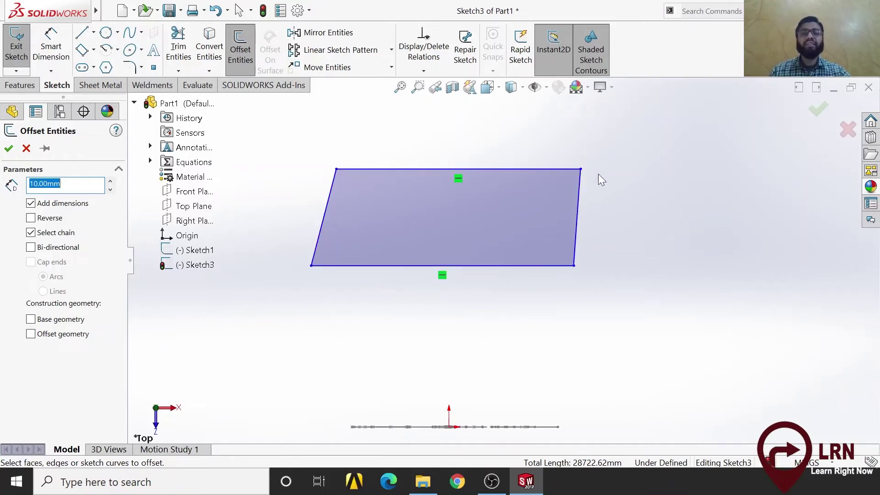
Select the outline and set a 200 mm offset, leaving Reverse and Bi-directional off.
left_click(557, 168)
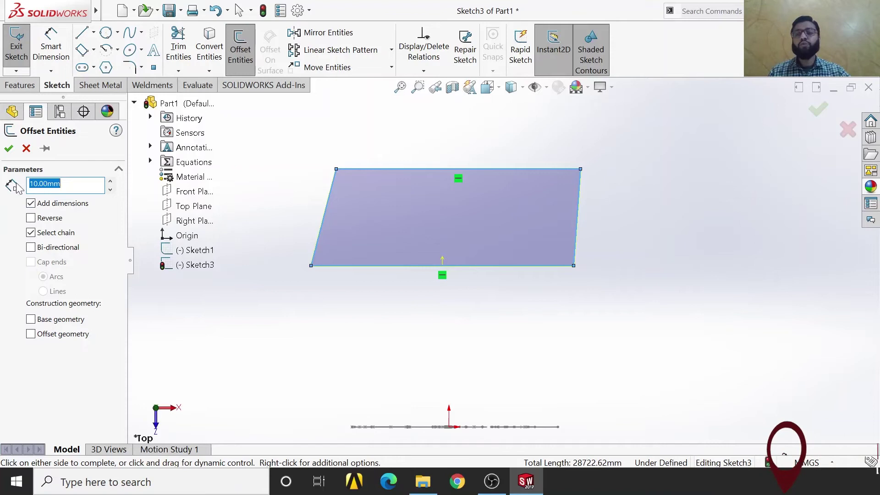
type("200")
key("Return")
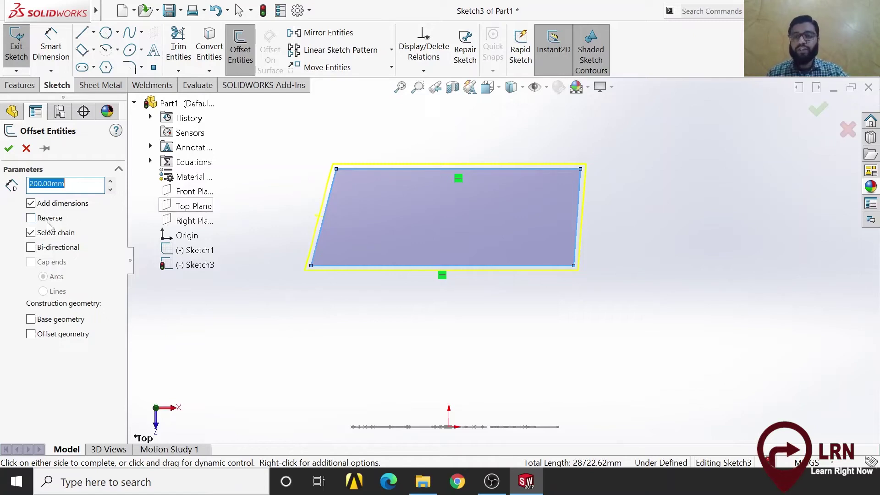
left_click(31, 218)
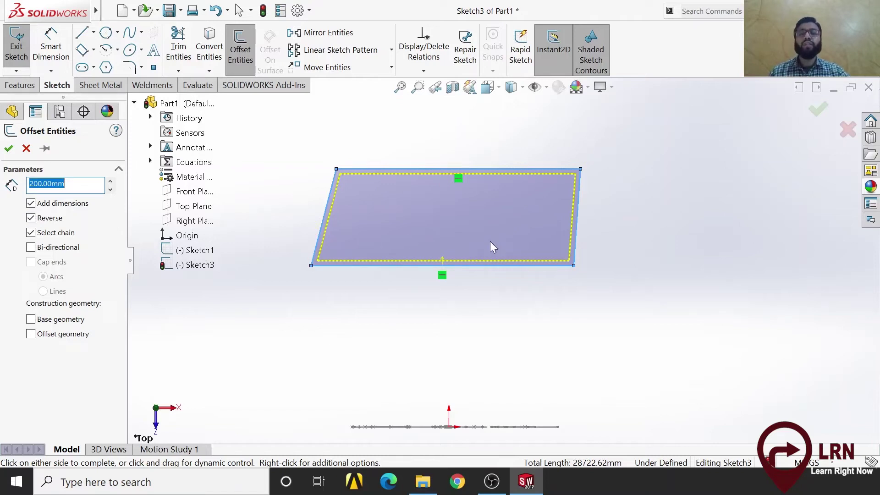
left_click(31, 247)
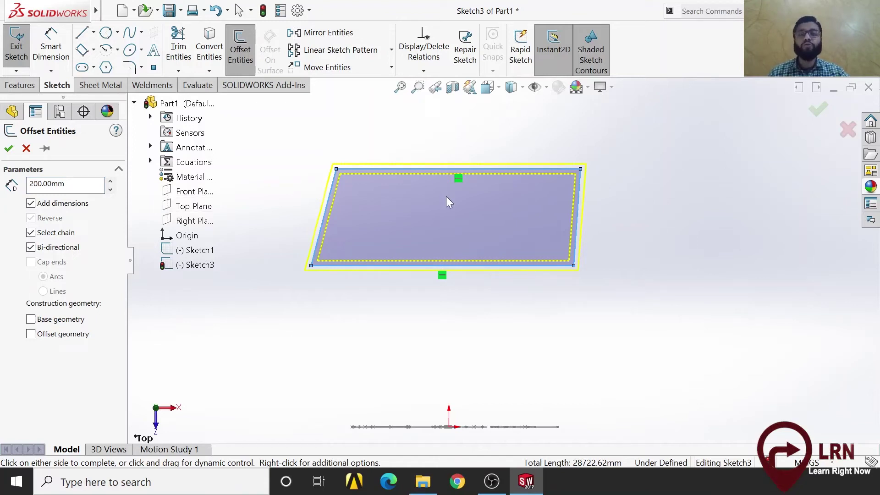
left_click(30, 248)
left_click(31, 217)
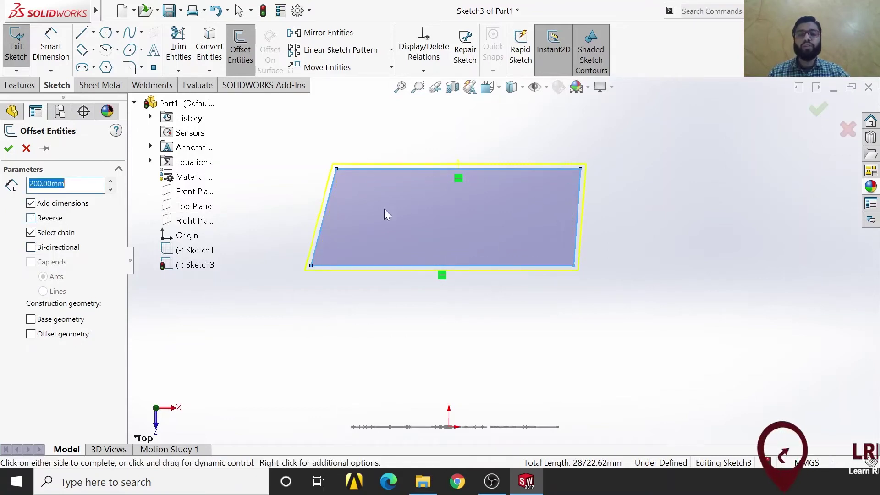
Accept the 200 mm offset loop, tilt the view, and check the top edge's length.
left_click(9, 148)
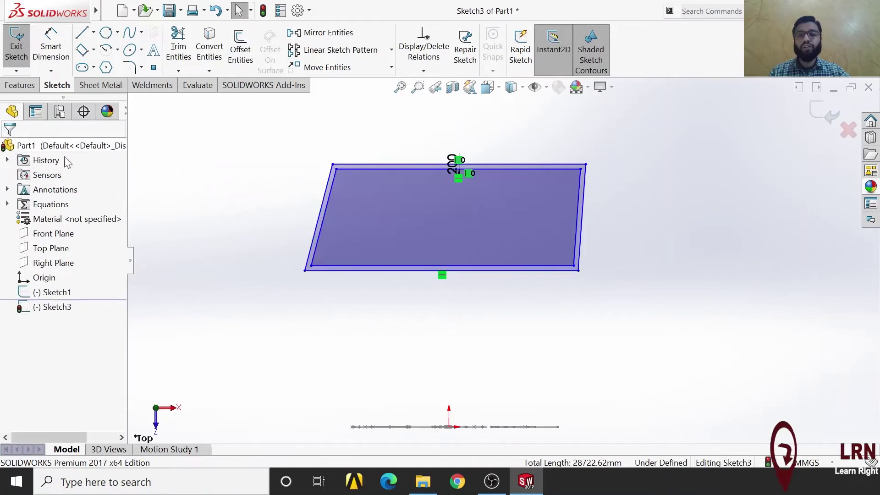
middle_click_drag(486, 301, 440, 330)
left_click(537, 175)
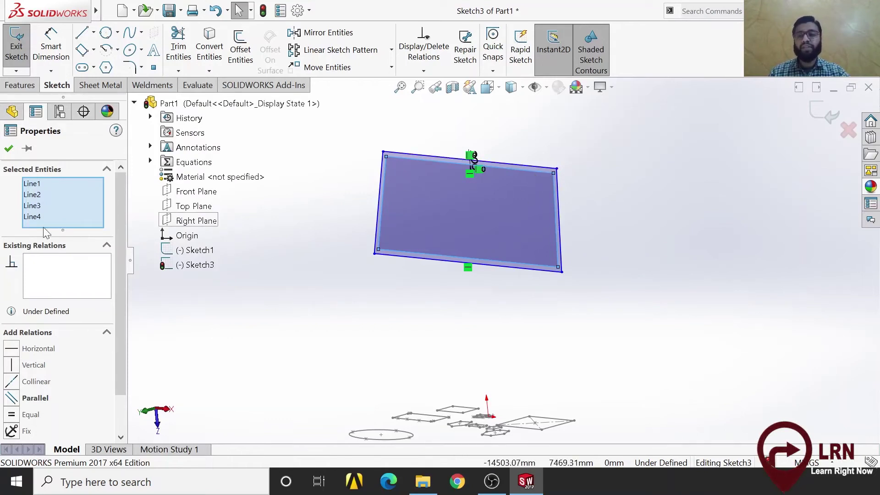
left_click(541, 166)
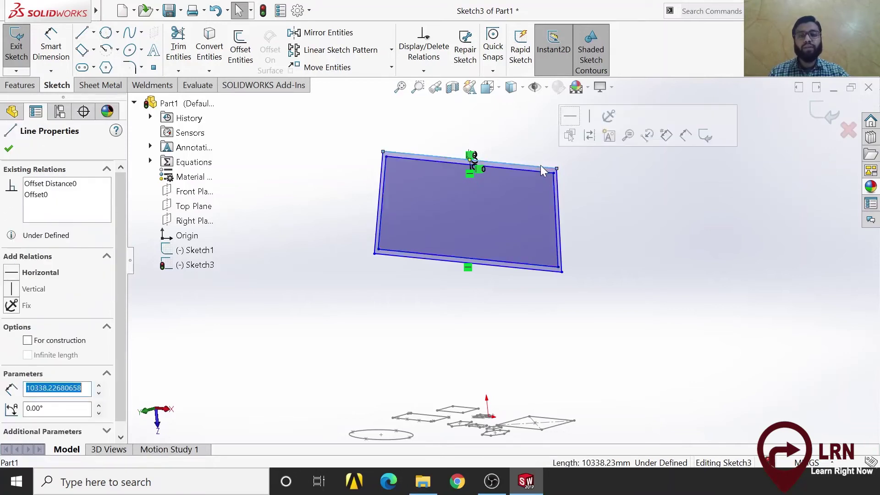
Check the right, bottom and left edges' lengths and angles, then exit Sketch3.
left_click(557, 205)
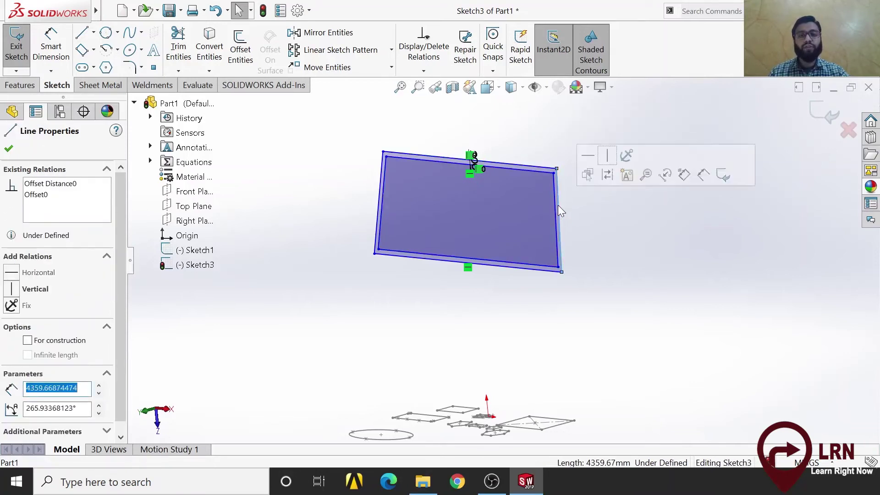
left_click(507, 267)
left_click(376, 214)
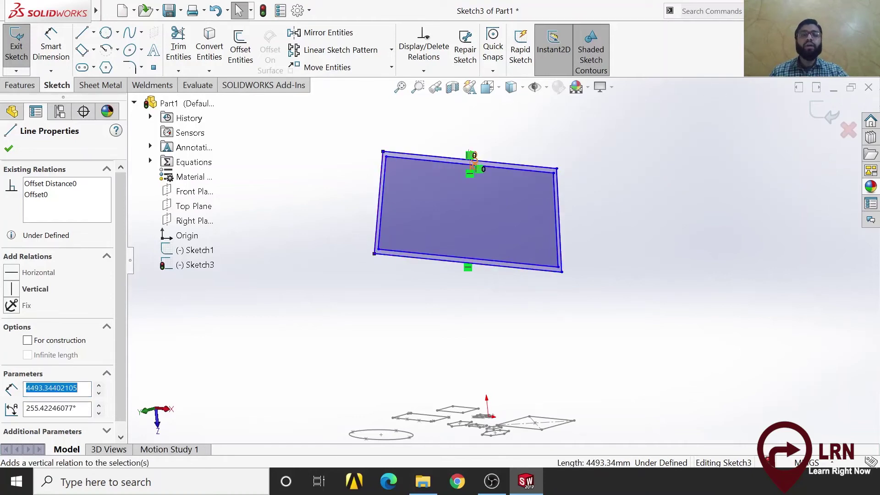
mouse_move(617, 211)
middle_mouse_down()
mouse_move(634, 230)
mouse_move(717, 181)
middle_mouse_up()
left_click(827, 120)
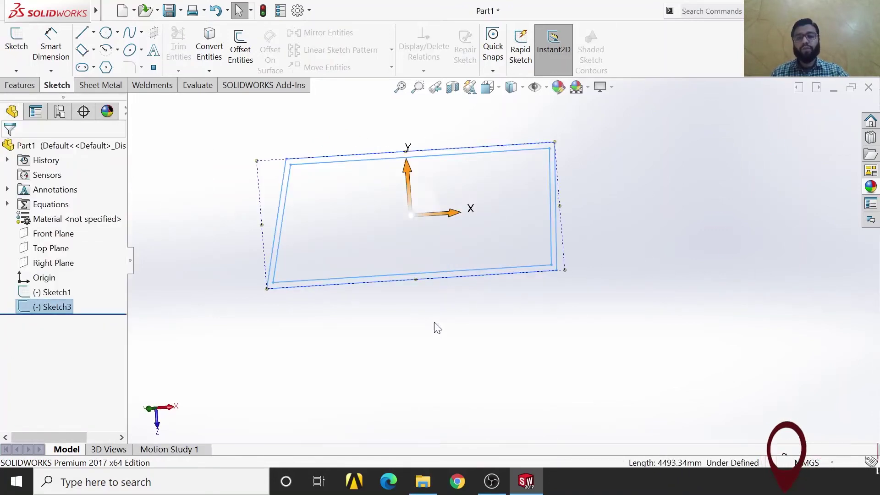
Turn the view to the front, tilt it into 3-D, and reopen Sketch3 for editing.
scroll(436, 326, "down", 3)
scroll(409, 198, "up", 5)
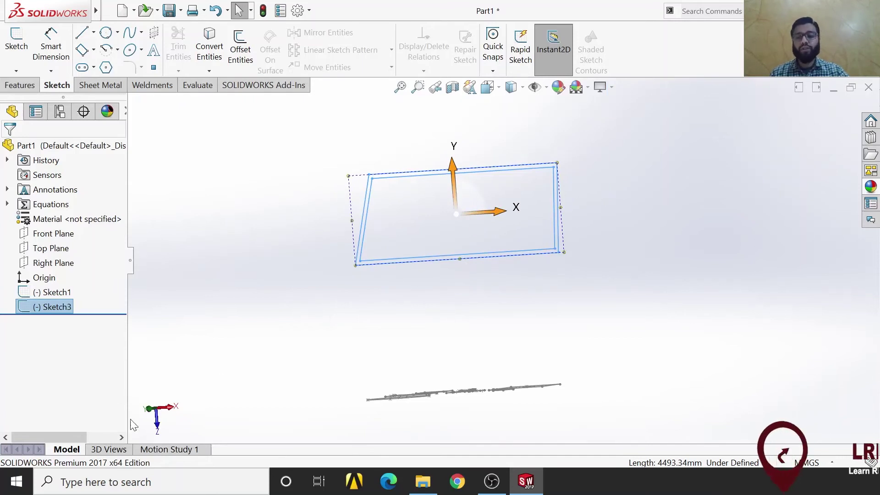
left_click(157, 425)
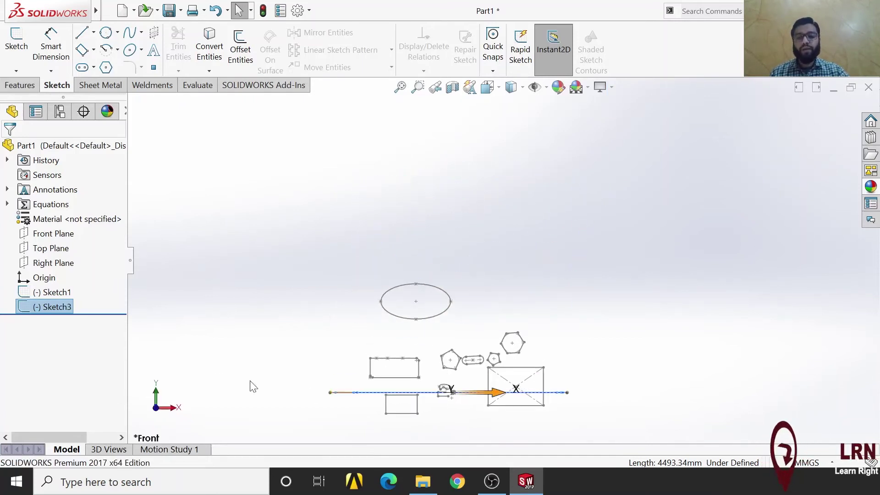
mouse_move(454, 374)
middle_mouse_down()
mouse_move(506, 377)
mouse_move(468, 338)
mouse_move(473, 349)
mouse_move(510, 326)
middle_mouse_up()
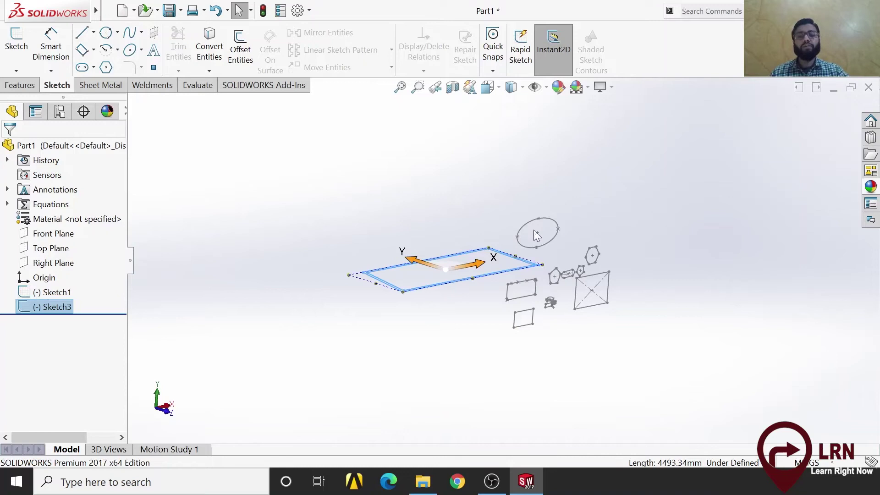
double_click(504, 275)
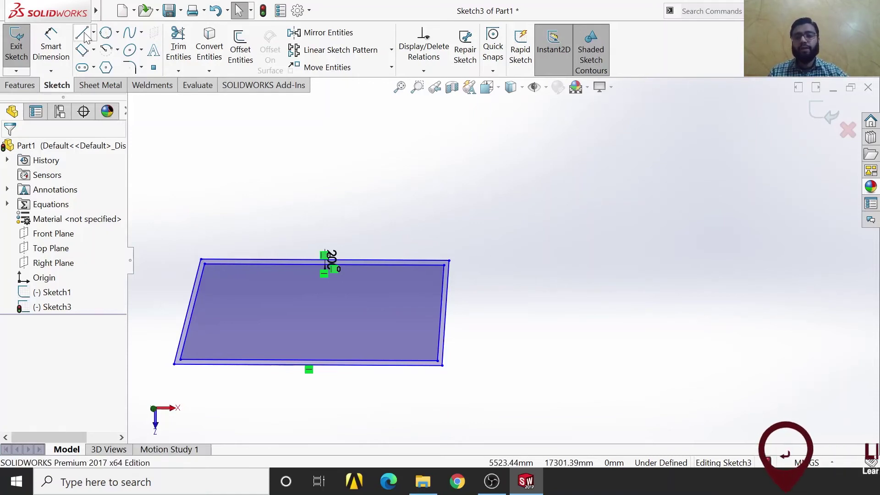
Draw a vertical line right of the parallelogram, then launch Segment via command search.
key("l")
left_click(614, 351)
left_click(614, 175)
key("Escape")
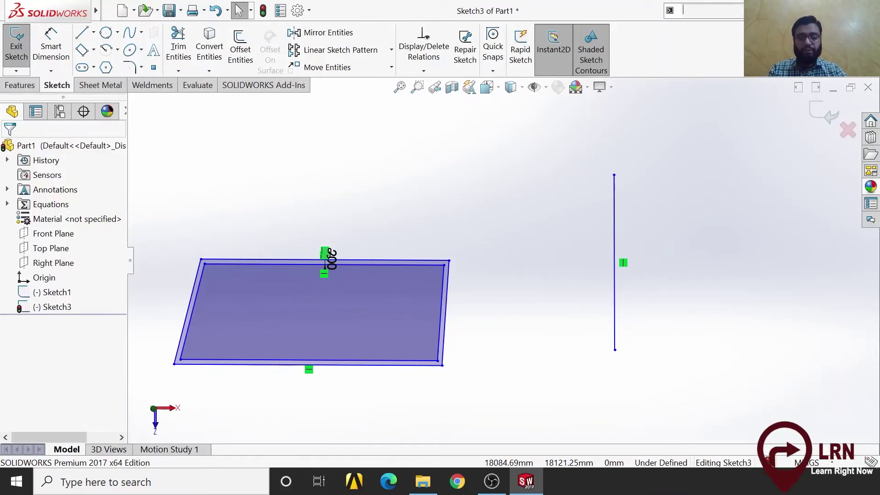
type("egment")
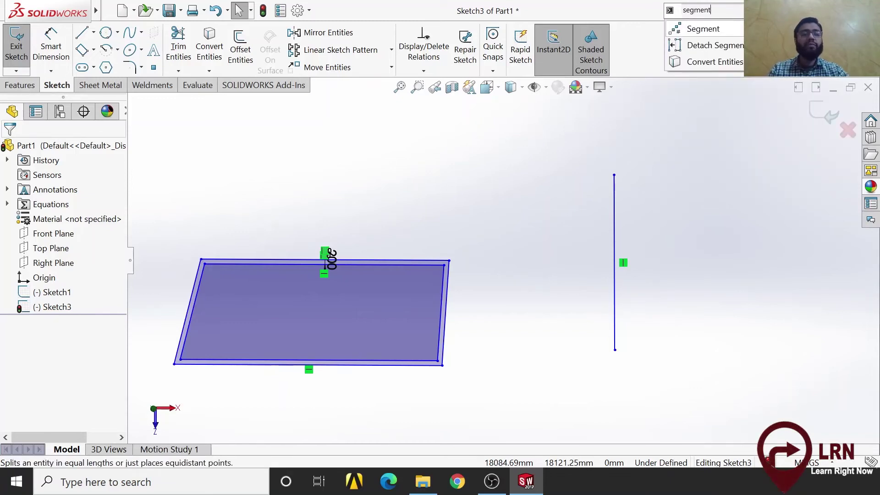
left_click(734, 31)
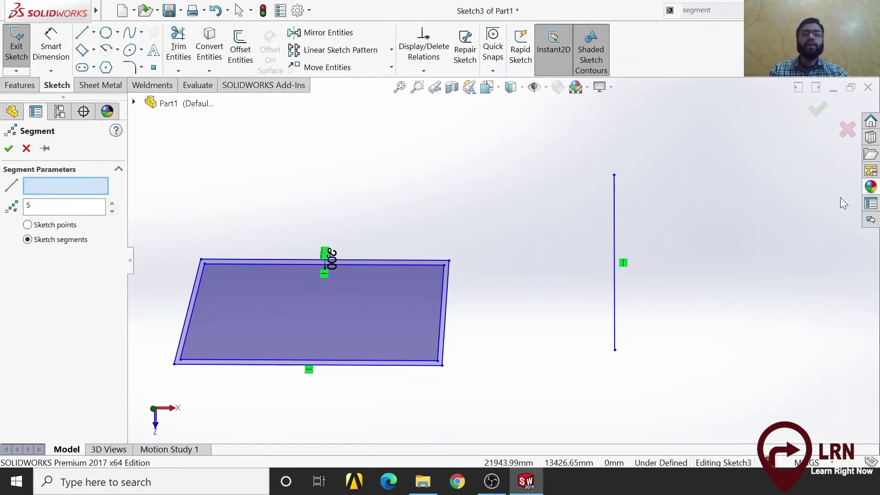
Cancel Segment and restart it from Tools > Sketch Tools > Segment.
left_click(26, 149)
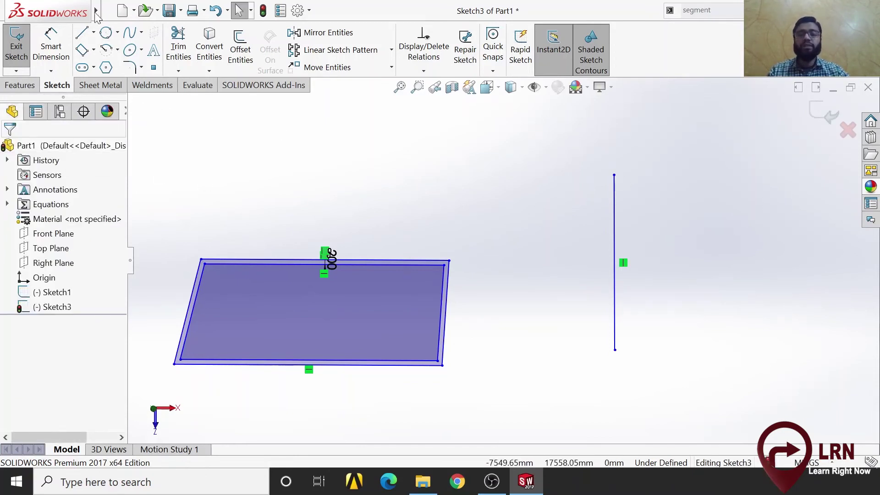
mouse_move(96, 13)
left_click(204, 11)
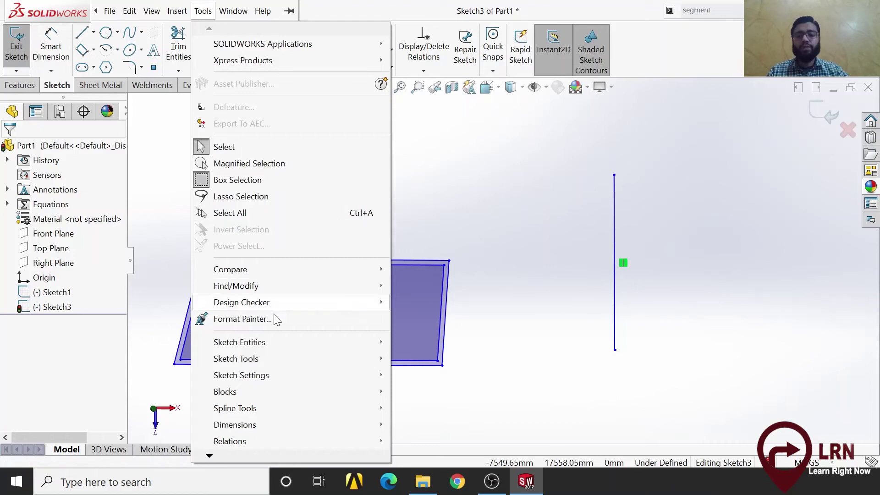
mouse_move(275, 354)
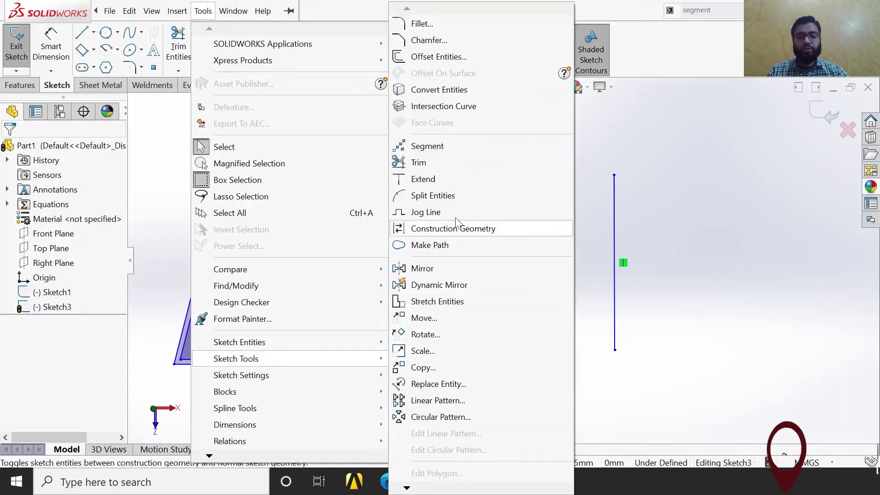
left_click(449, 150)
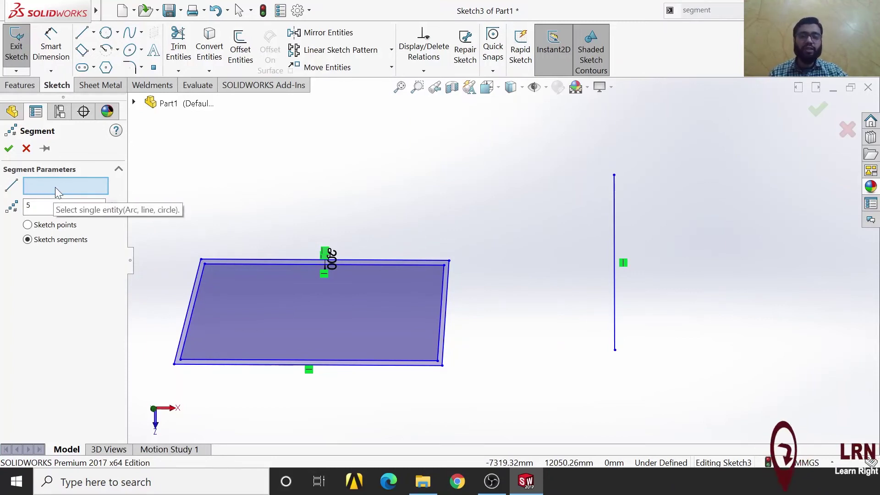
Divide the vertical line with six equally spaced sketch points.
left_click(614, 248)
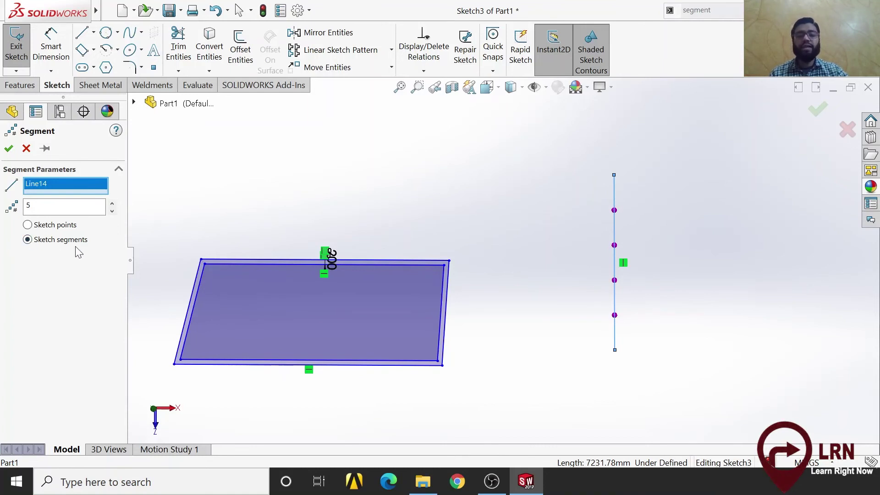
left_click(33, 206)
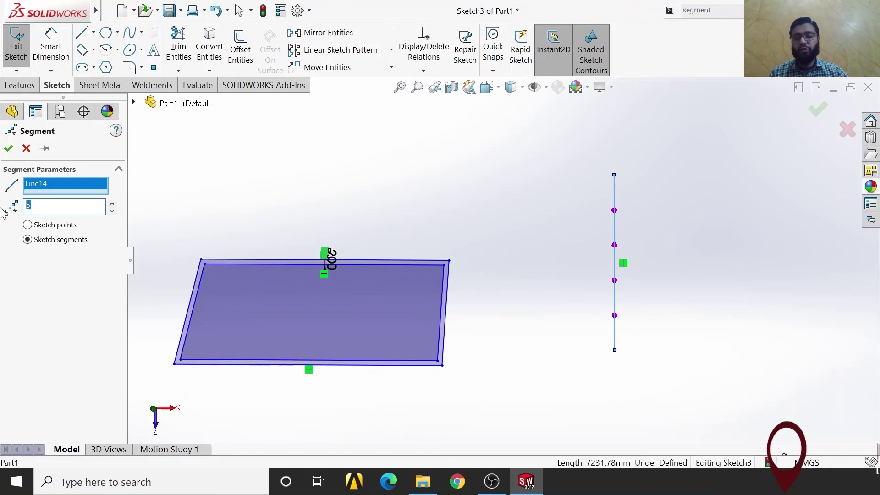
left_click_drag(35, 206, 2, 212)
type("3")
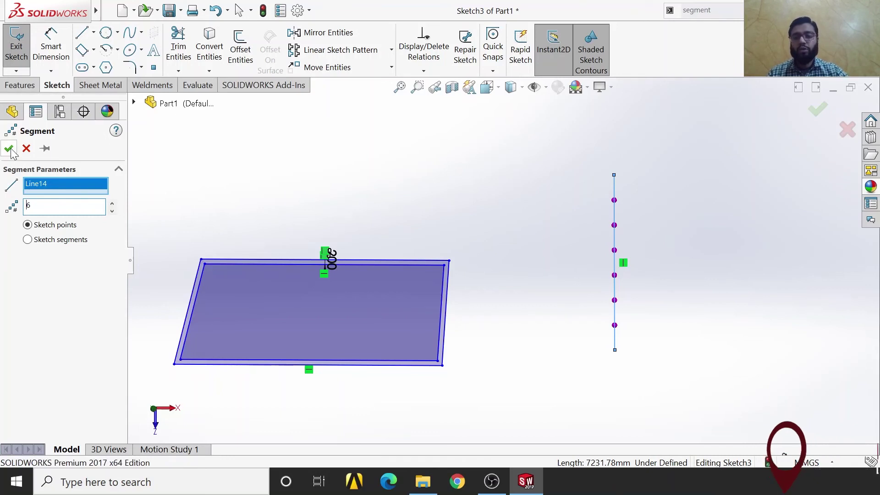
key("Return")
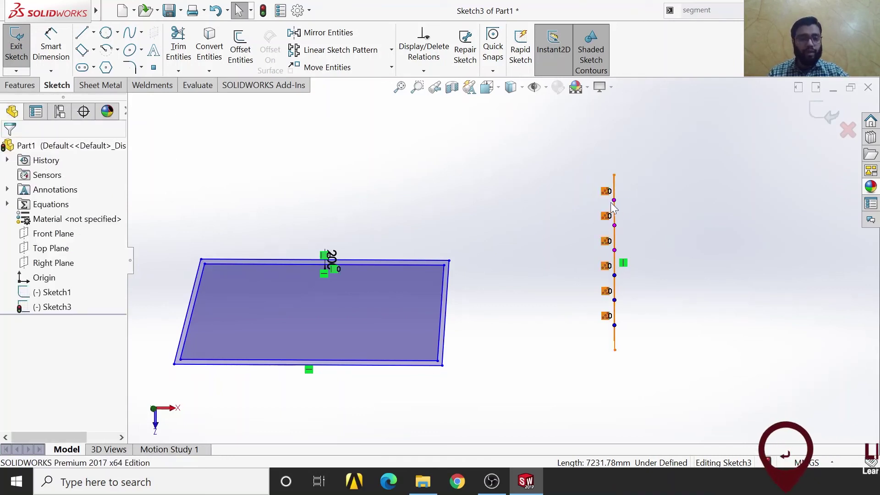
Select the vertical line to view its properties, then deselect it.
left_click(616, 192)
scroll(610, 255, "down", 2)
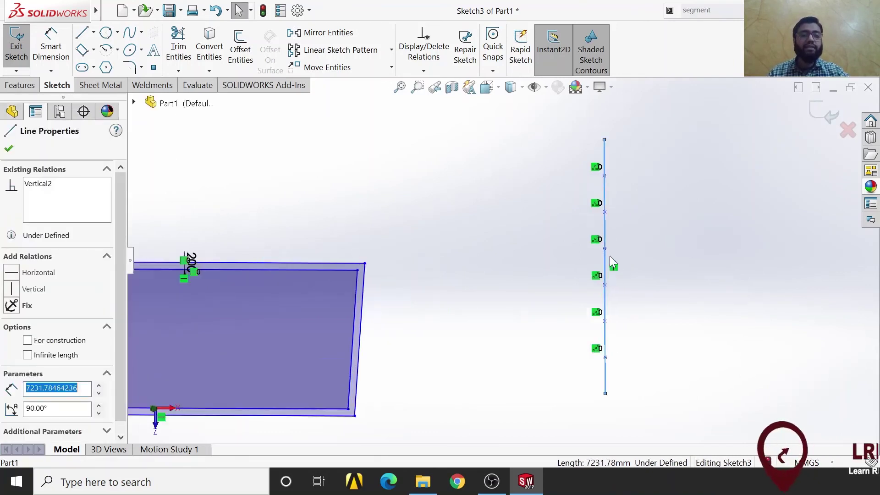
left_click(614, 207)
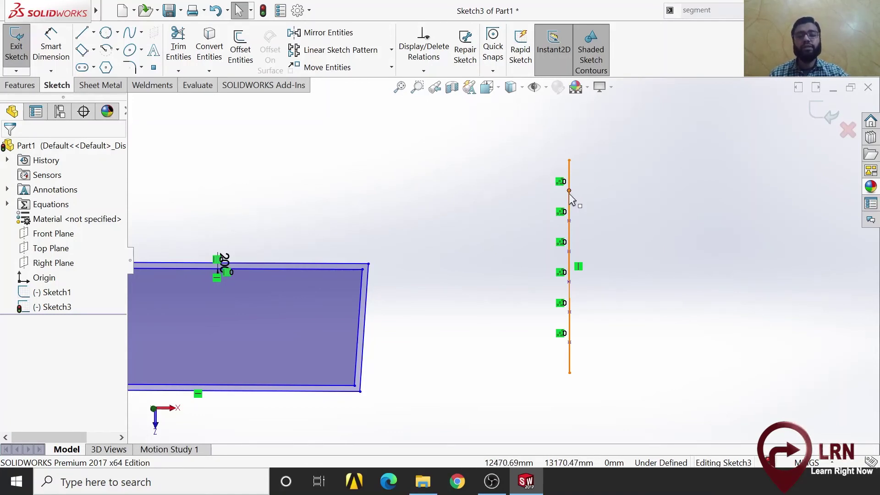
Draw two connected lines from the top division point, rising then falling to the right.
left_click(82, 32)
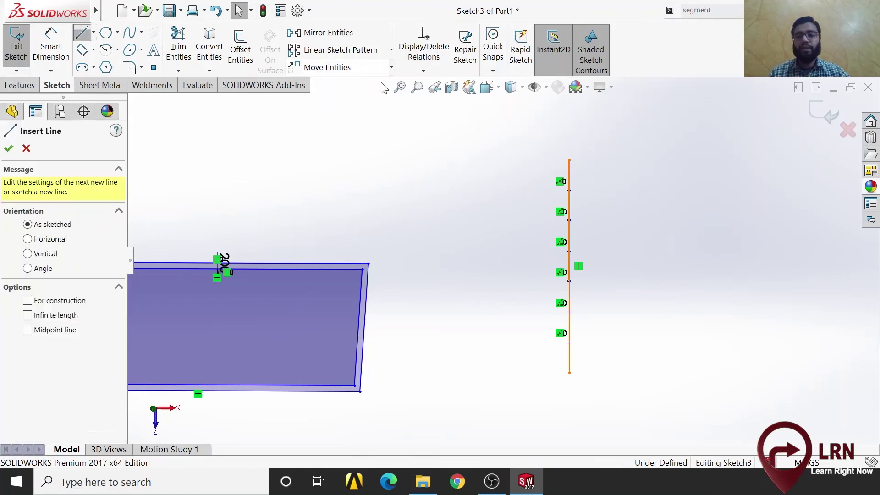
left_click(569, 191)
left_click(623, 160)
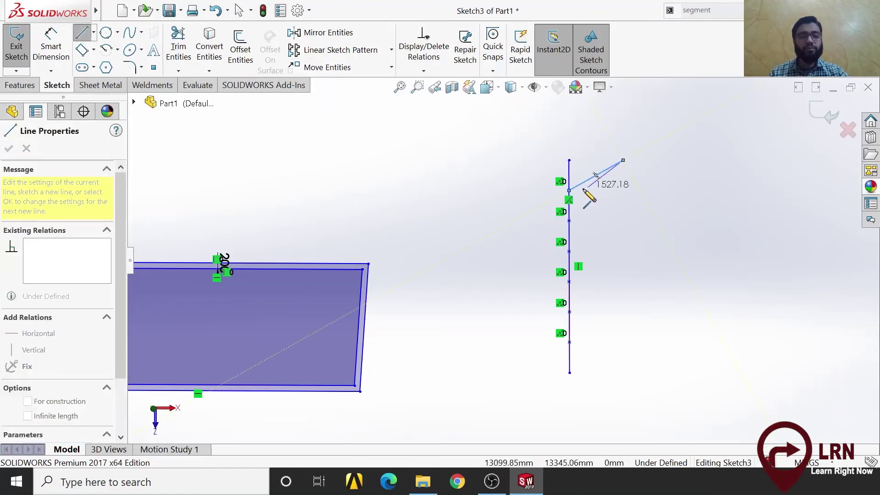
left_click(659, 188)
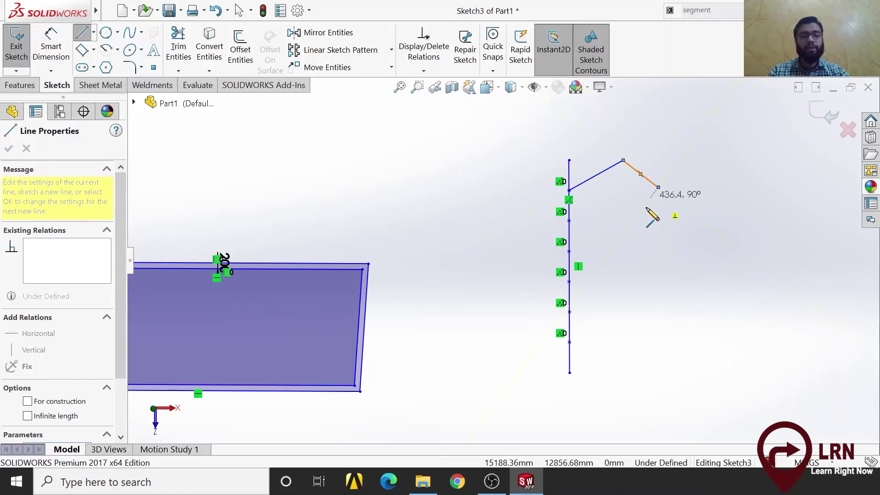
key("Escape")
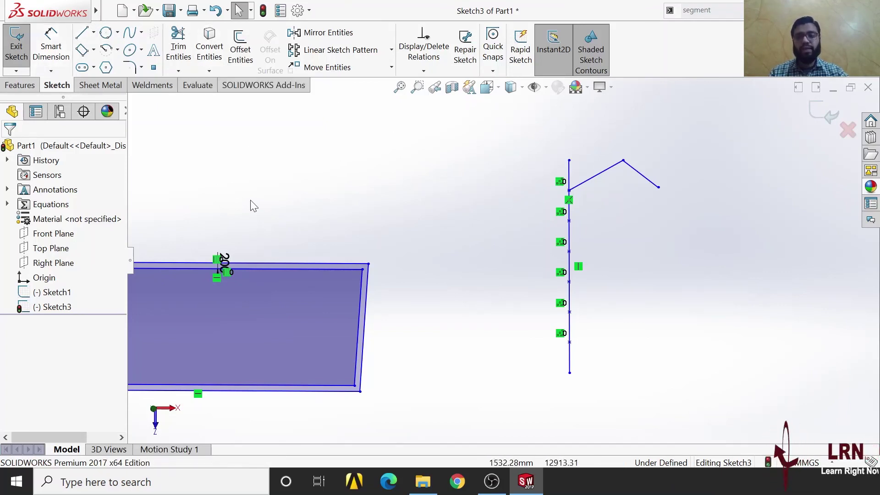
Apply Segment with Sketch segments, count 5, to the parallelogram's top edge.
left_click(714, 15)
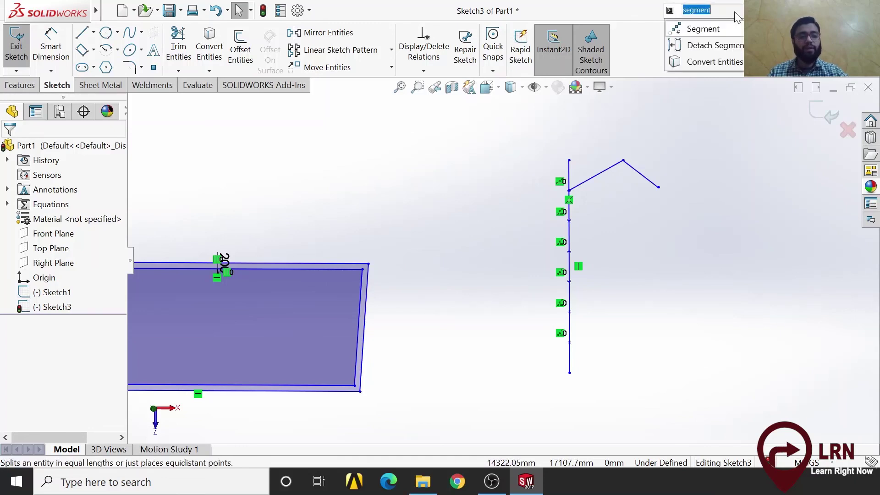
left_click(737, 31)
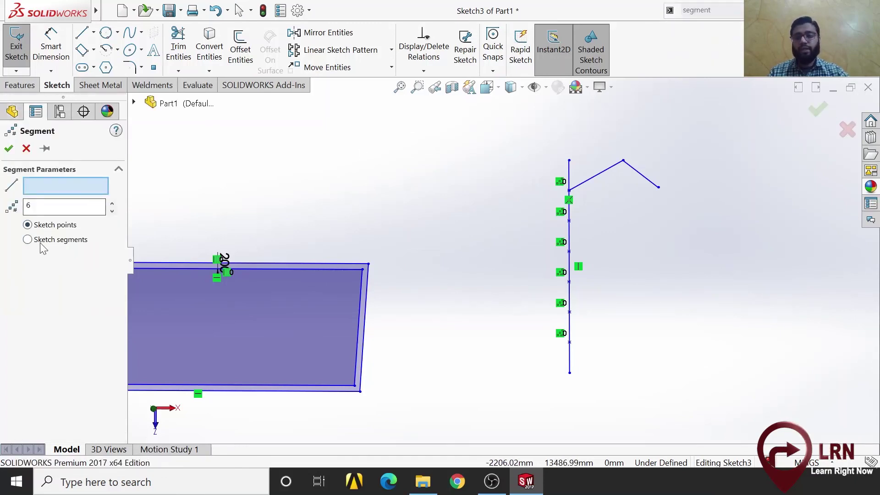
left_click(58, 239)
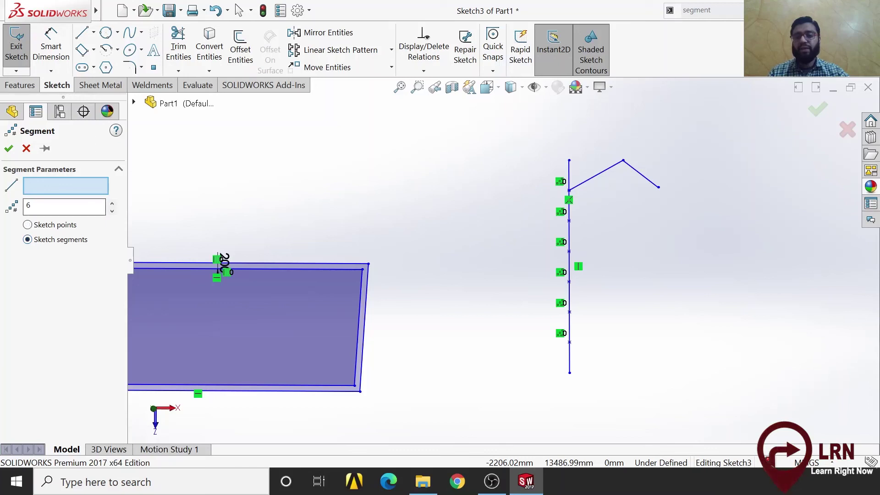
type("5")
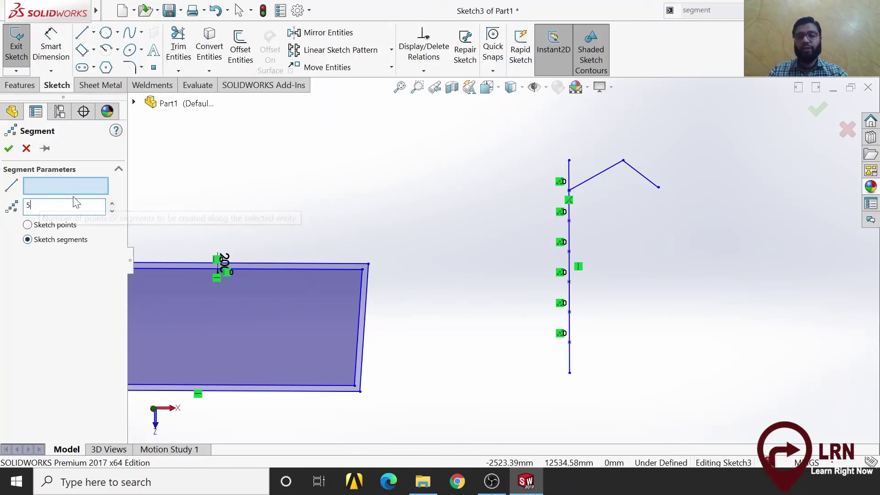
left_click(314, 262)
mouse_move(229, 276)
middle_mouse_down()
mouse_move(266, 261)
mouse_move(491, 257)
middle_mouse_up()
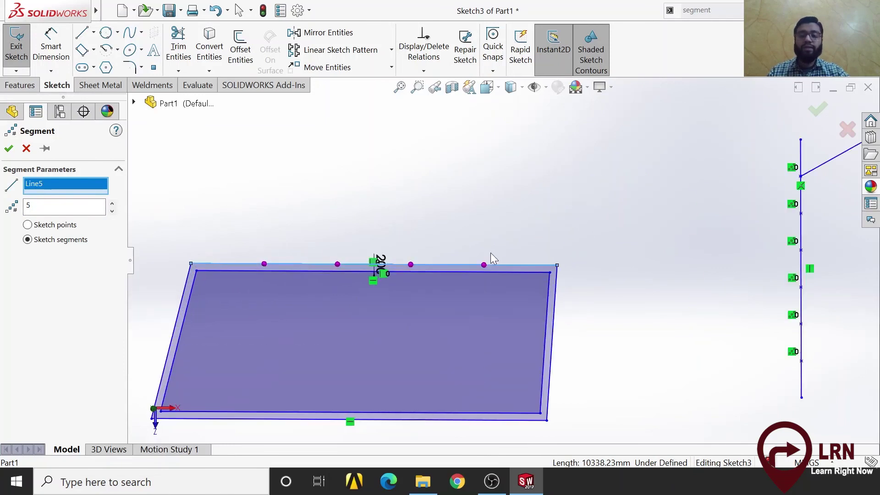
left_click(9, 148)
Check the 2067.65 mm top-edge segments' equal-length relations one by one.
scroll(234, 255, "down", 5)
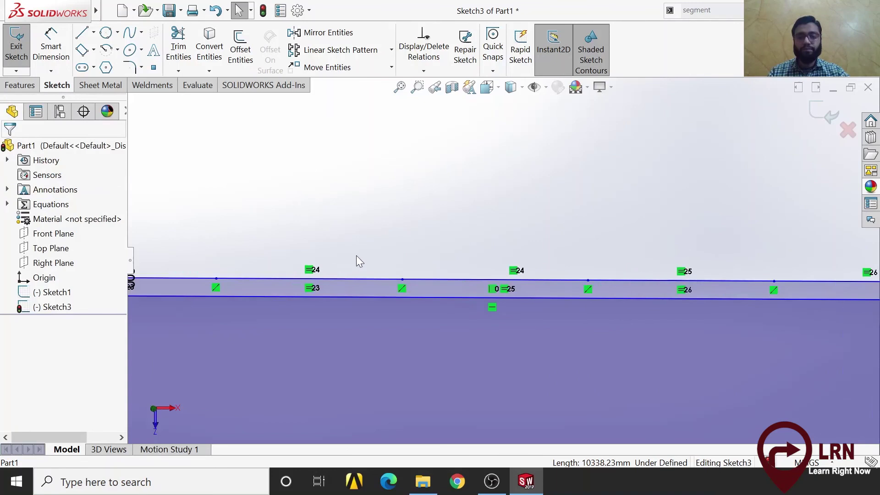
left_click(315, 278)
left_click(450, 282)
scroll(658, 278, "down", 4)
left_click(605, 285)
scroll(610, 278, "up", 4)
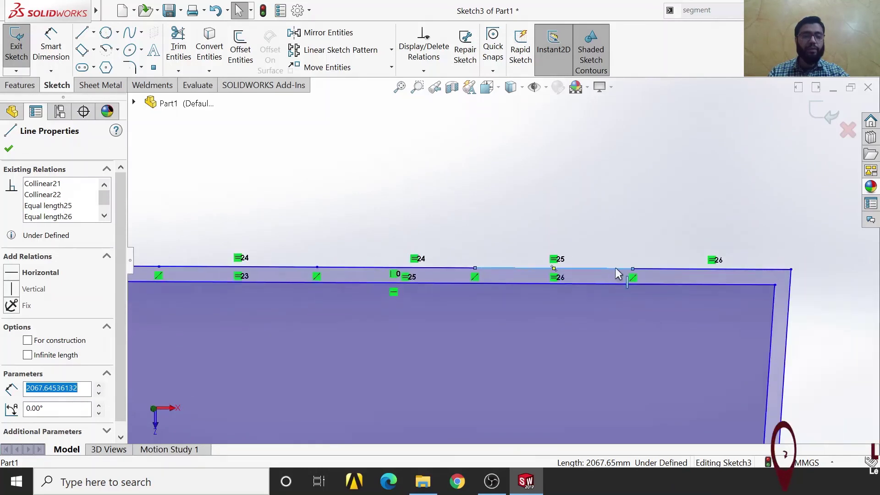
left_click(674, 271)
scroll(374, 268, "up", 3)
mouse_move(563, 290)
middle_mouse_down()
mouse_move(607, 298)
mouse_move(596, 324)
mouse_move(603, 305)
middle_mouse_up()
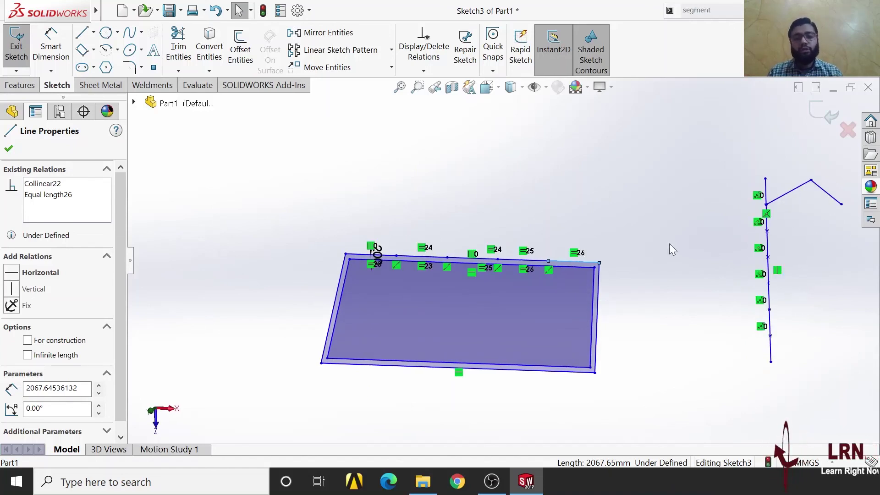